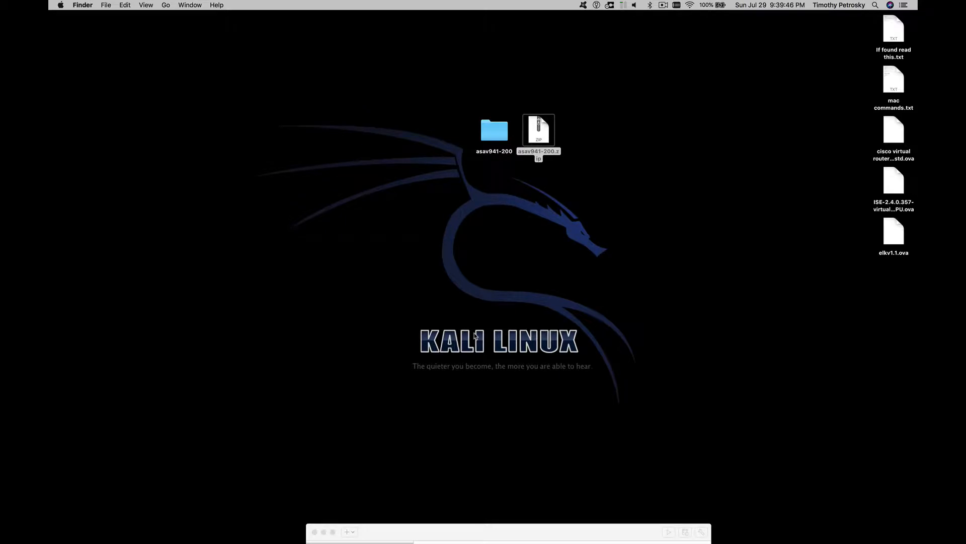
Examine the files in the asav941-200 desktop folder as a list, comparing asav-esxi.ovf and asav-vi.ovf, and close the folder window.
{"action": "left_click", "coordinate": [572, 178]}
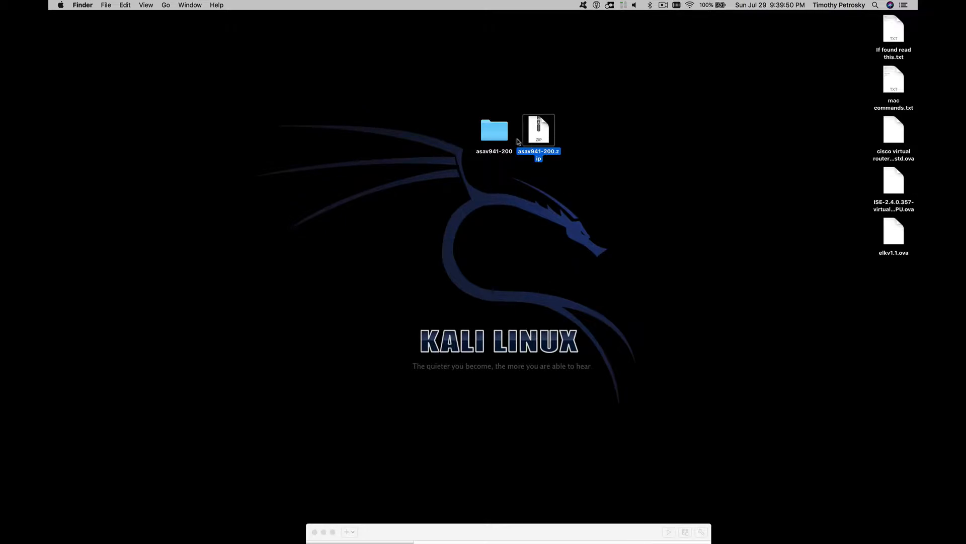
{"action": "double_click", "coordinate": [495, 132]}
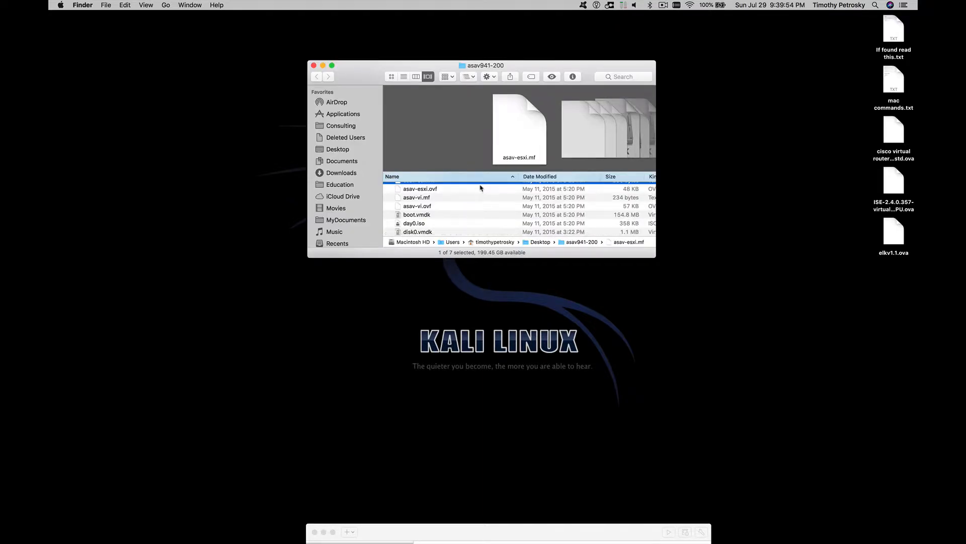
{"action": "left_click", "coordinate": [404, 76]}
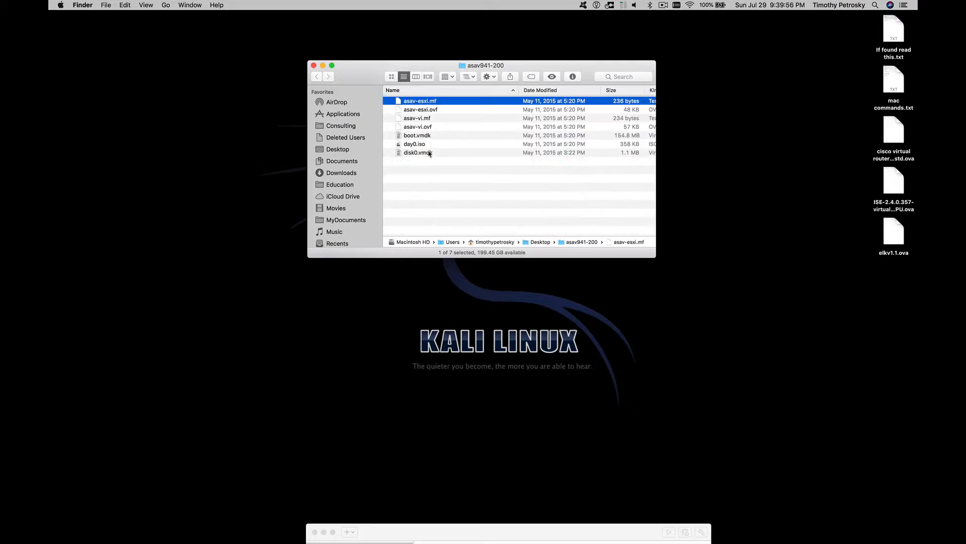
{"action": "left_click", "coordinate": [431, 176]}
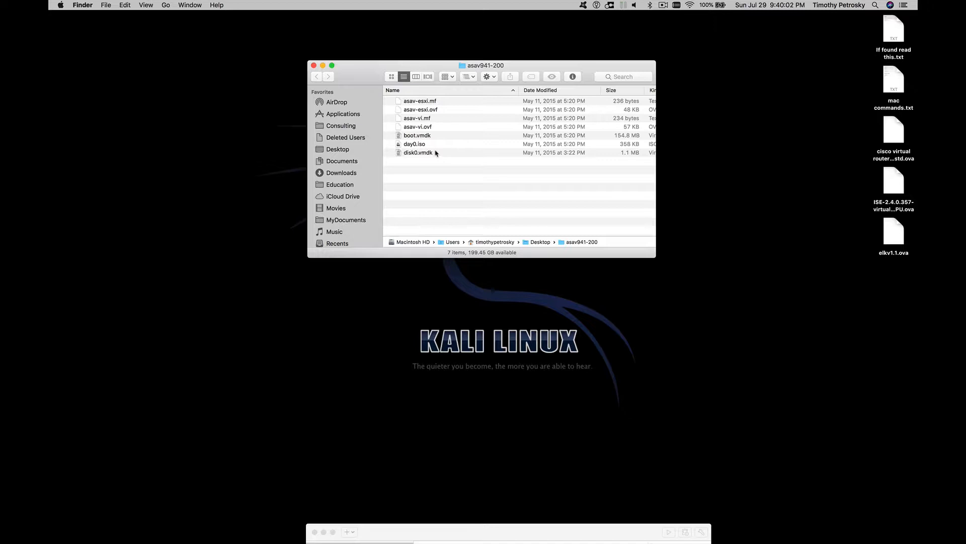
{"action": "left_click", "coordinate": [438, 111]}
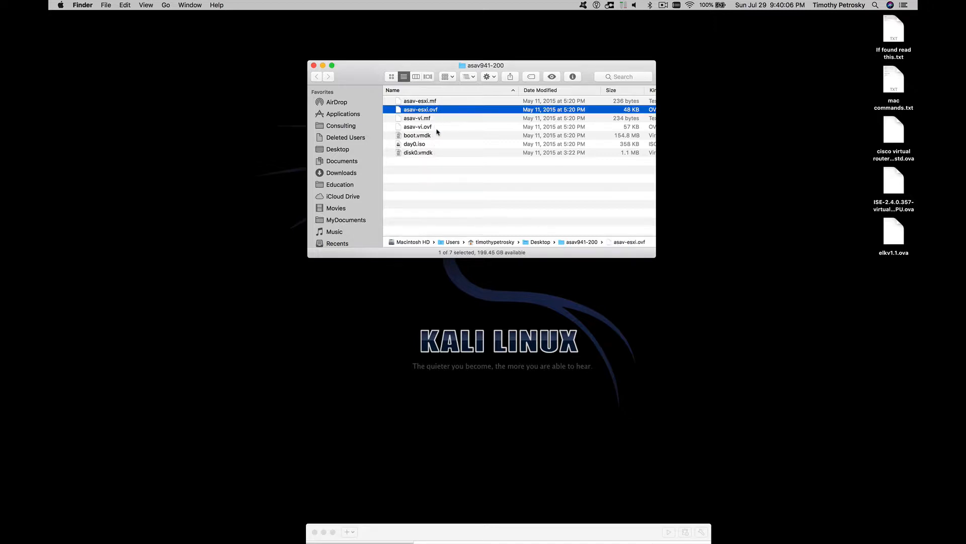
{"action": "left_click", "coordinate": [437, 128]}
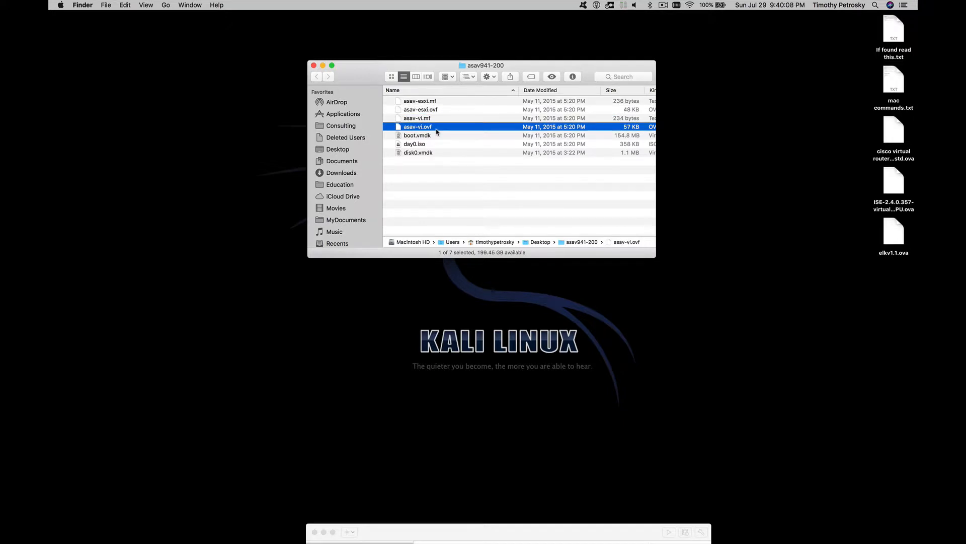
{"action": "left_click", "coordinate": [438, 111]}
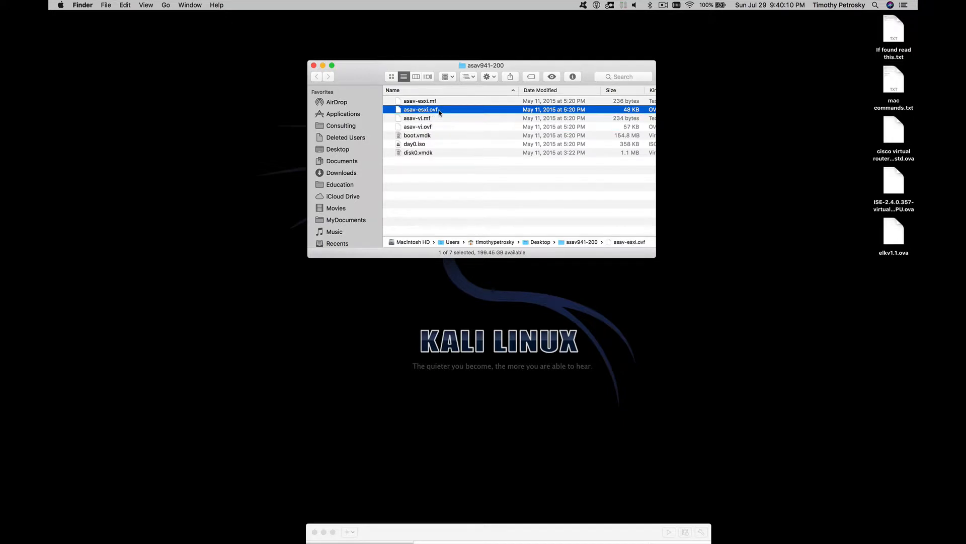
{"action": "left_click", "coordinate": [408, 180]}
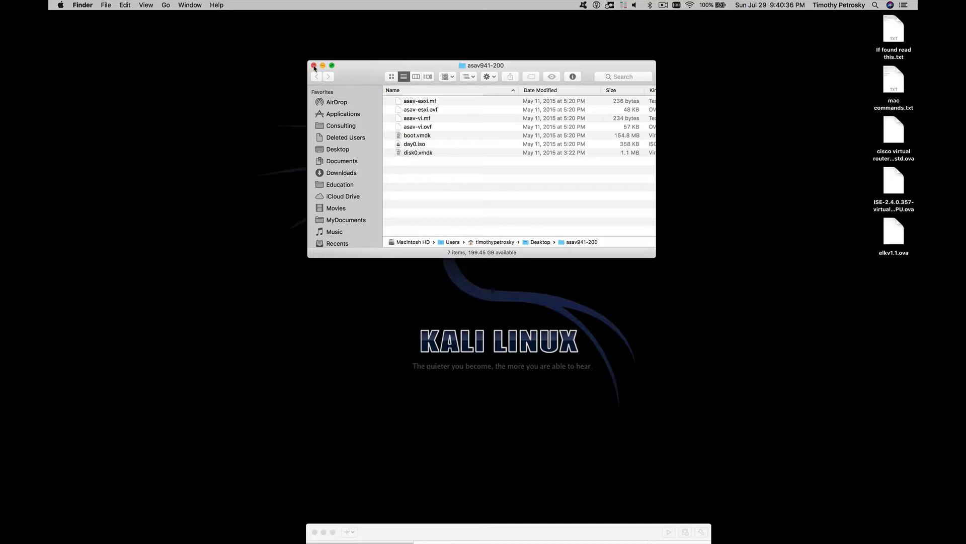
{"action": "left_click", "coordinate": [313, 66]}
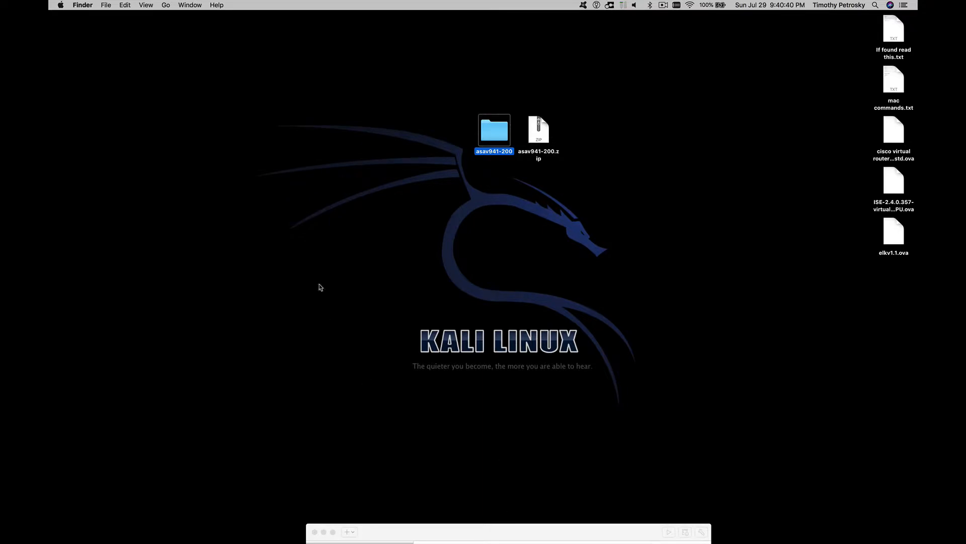
Switch to VMware Fusion and start importing a virtual machine, choosing asav-esxi.ovf from the asav941-200 folder on the Desktop.
{"action": "left_click_drag", "start_coordinate": [498, 533], "coordinate": [484, 183]}
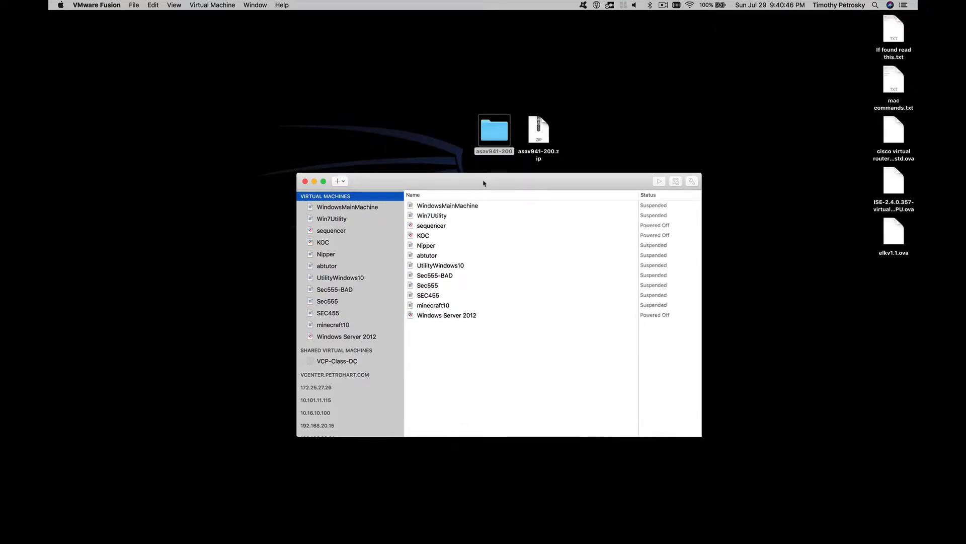
{"action": "left_click", "coordinate": [134, 5]}
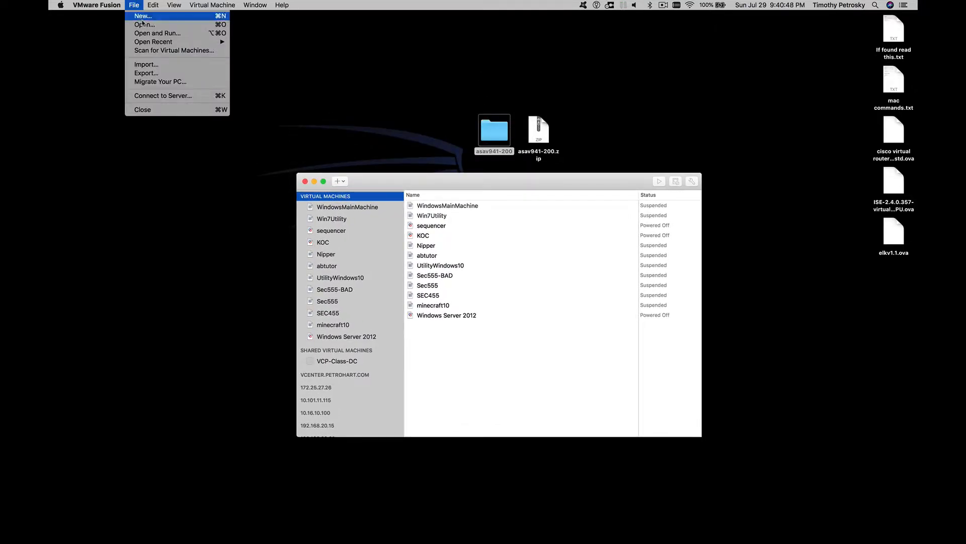
{"action": "left_click", "coordinate": [161, 65]}
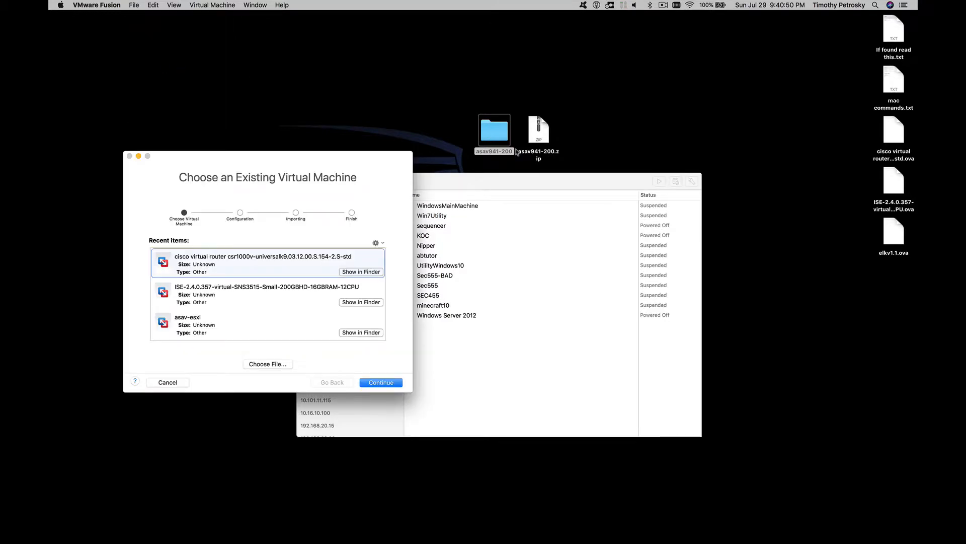
{"action": "left_click_drag", "start_coordinate": [349, 159], "coordinate": [592, 183]}
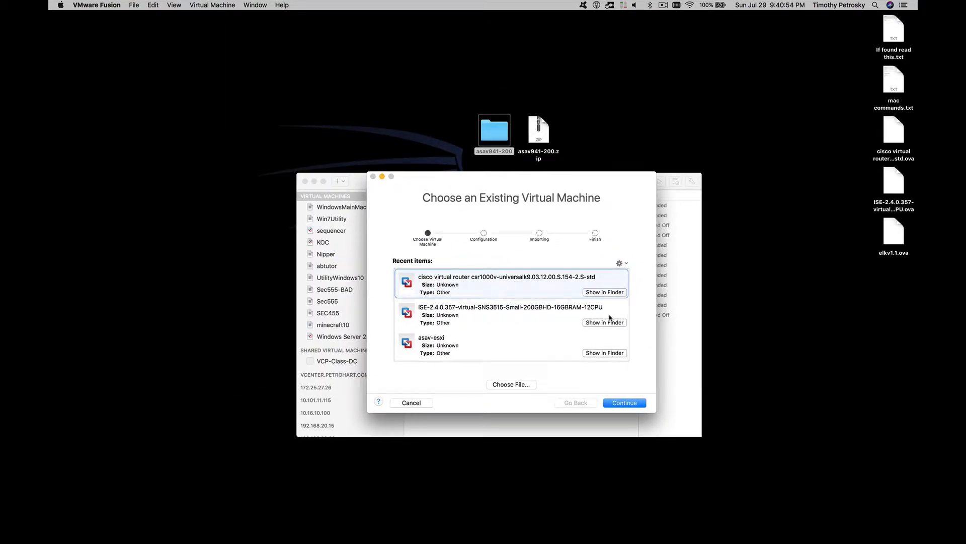
{"action": "left_click", "coordinate": [513, 386]}
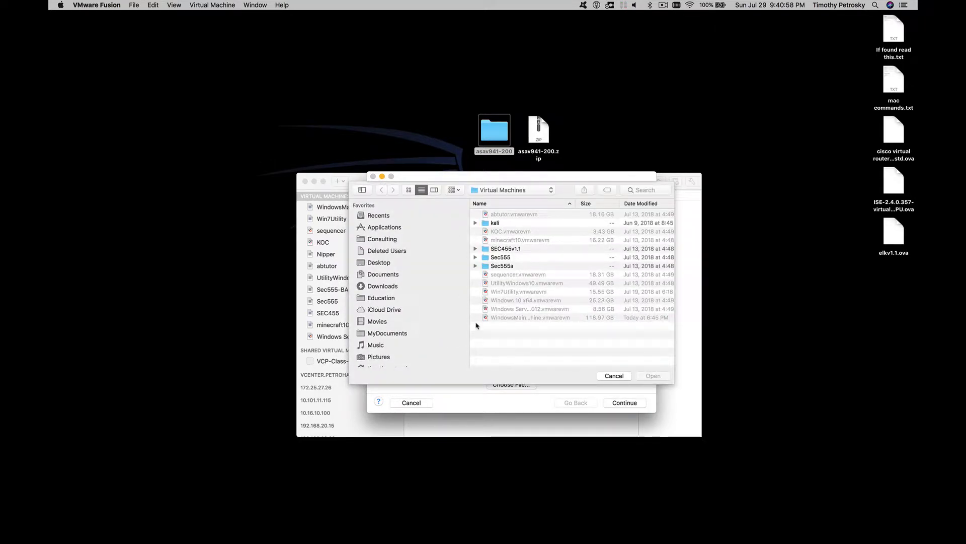
{"action": "left_click", "coordinate": [381, 262]}
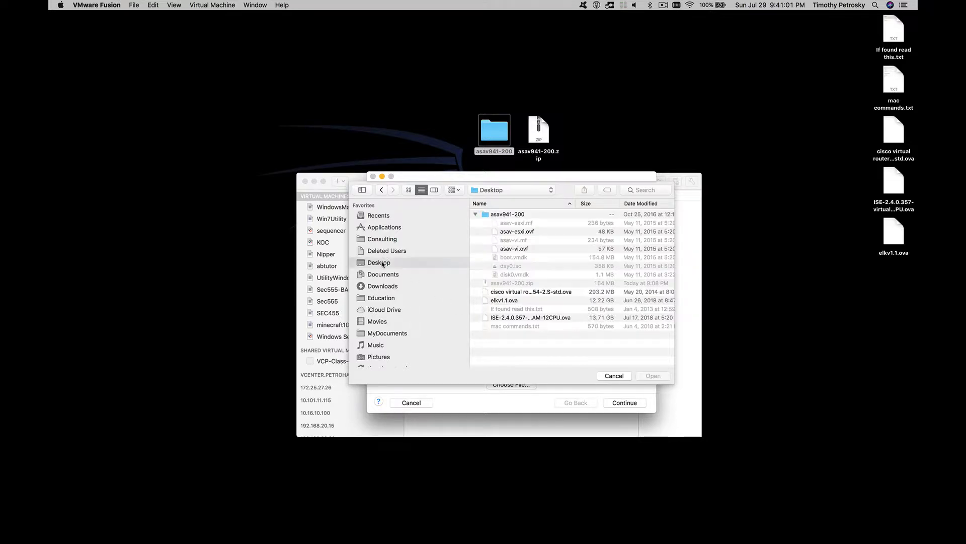
{"action": "double_click", "coordinate": [493, 215]}
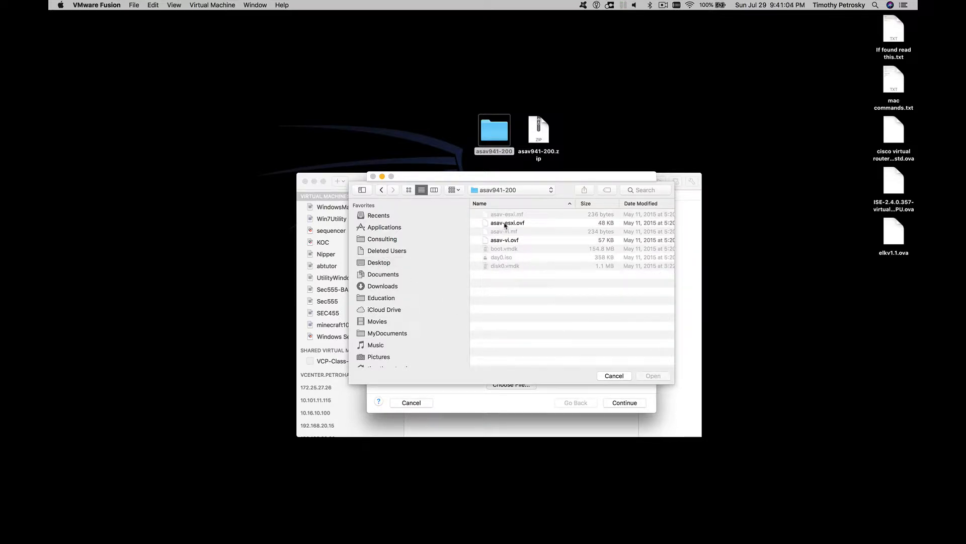
{"action": "left_click", "coordinate": [505, 224]}
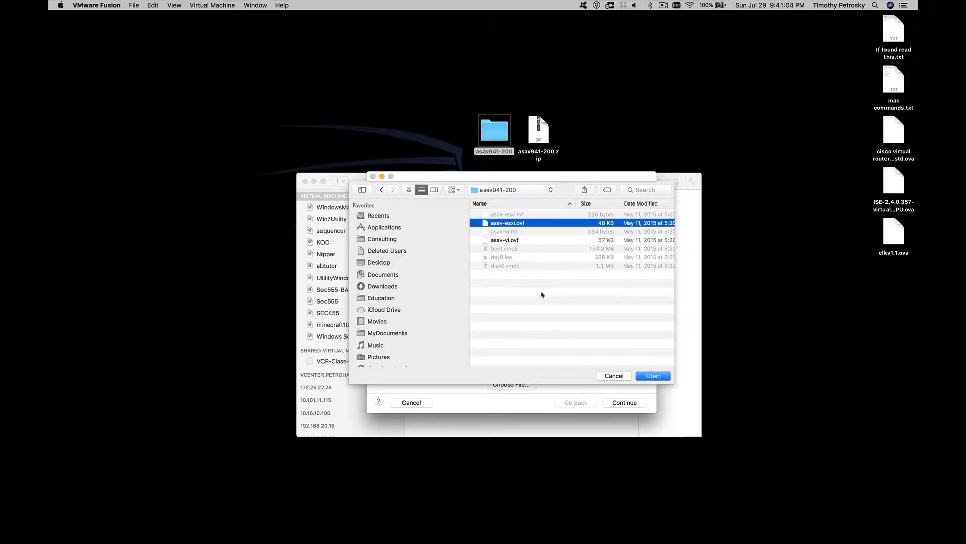
{"action": "left_click", "coordinate": [651, 379]}
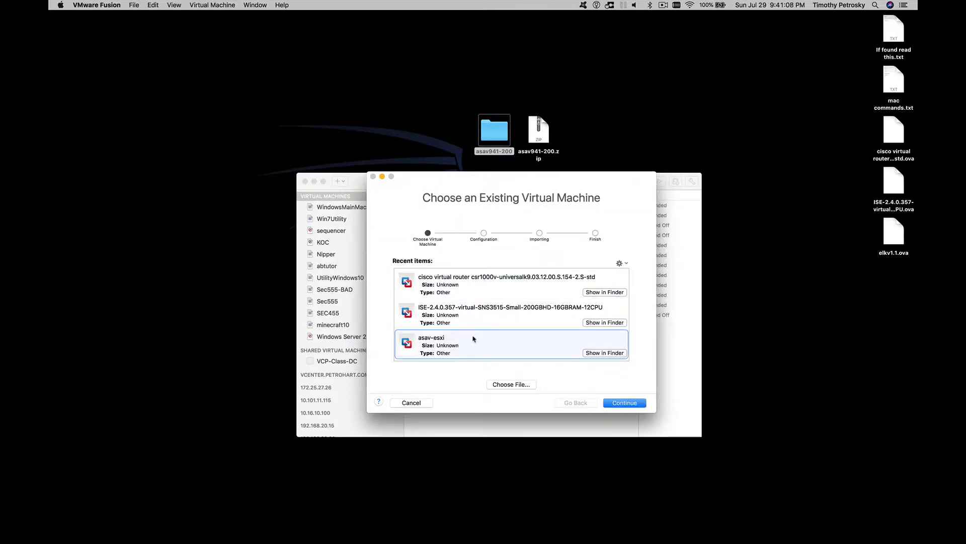
Continue the asav-esxi import, read through the Cisco end user license agreement and accept it.
{"action": "left_click", "coordinate": [629, 403]}
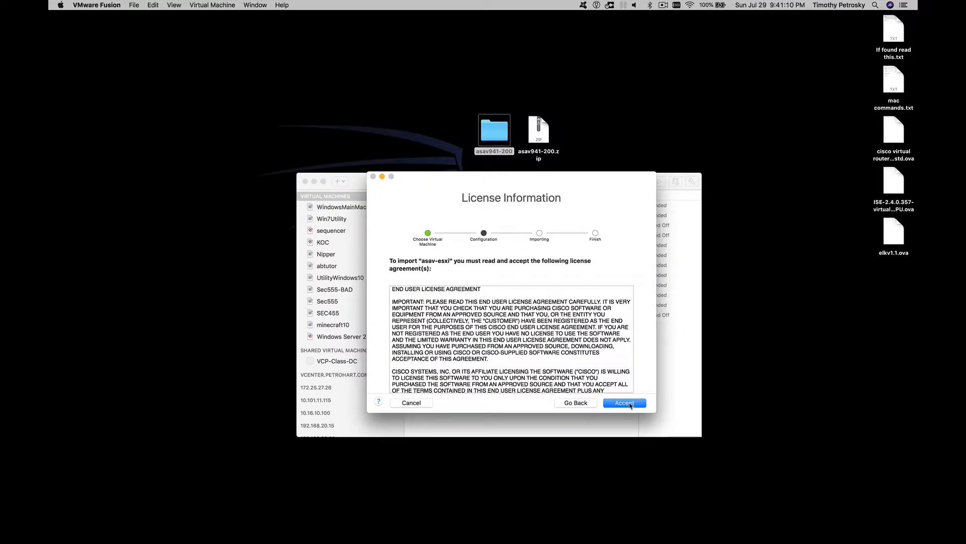
{"action": "scroll", "coordinate": [564, 328], "scroll_direction": "down", "scroll_amount": 5}
{"action": "scroll", "coordinate": [563, 329], "scroll_direction": "down", "scroll_amount": 15}
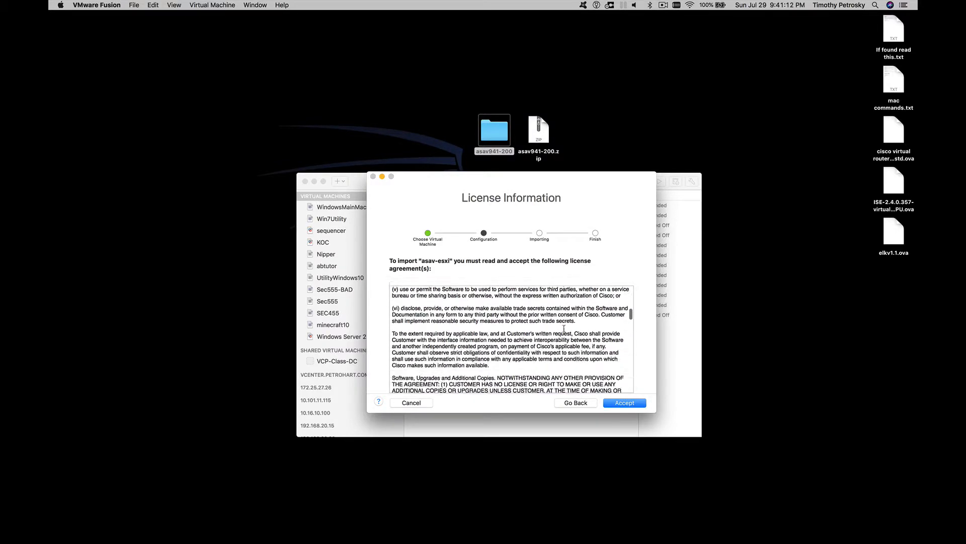
{"action": "scroll", "coordinate": [564, 328], "scroll_direction": "down", "scroll_amount": 15}
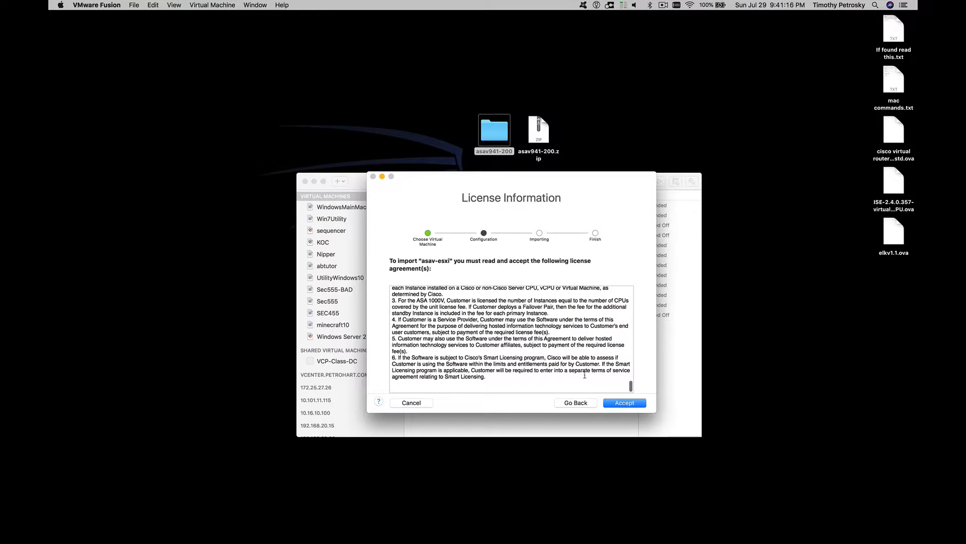
{"action": "left_click", "coordinate": [625, 403]}
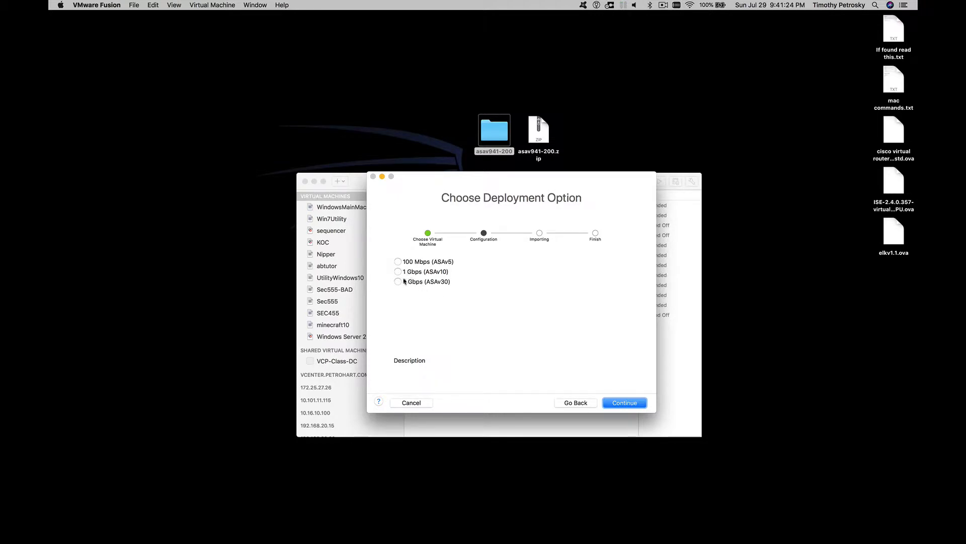
Compare the deployment options, choose 100 Mbps (ASAv5), and save the virtual machine as asav-esxi.vmwarevm in the Virtual Machines folder.
{"action": "left_click", "coordinate": [398, 261]}
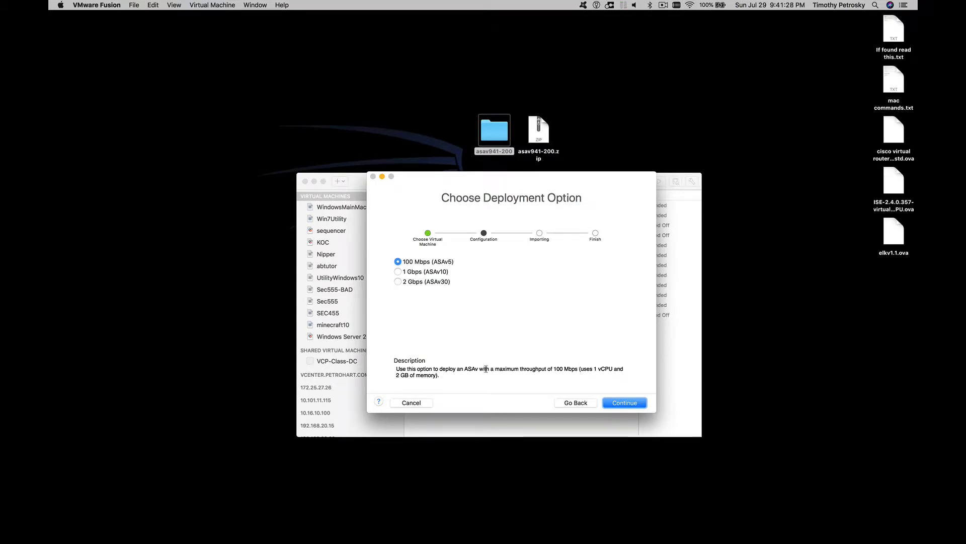
{"action": "left_click", "coordinate": [398, 272]}
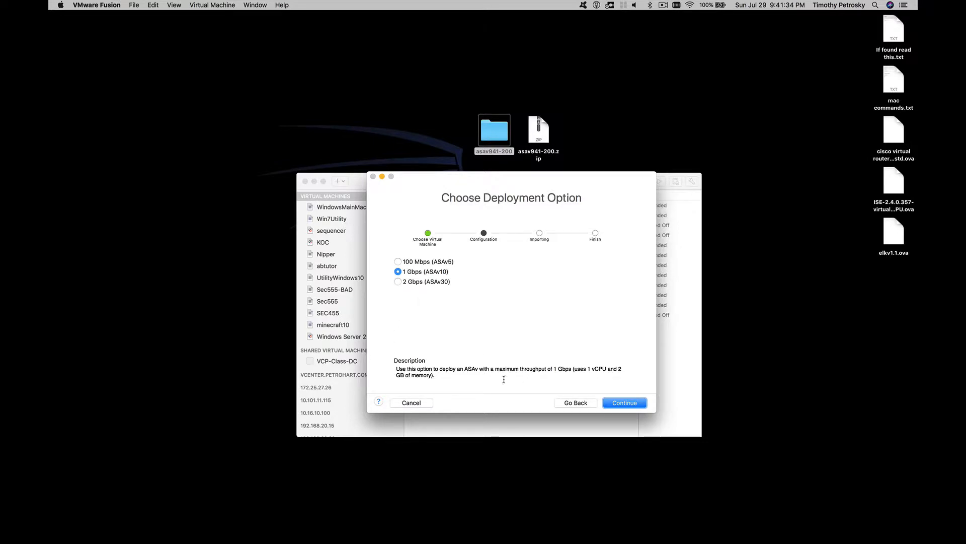
{"action": "left_click", "coordinate": [399, 283]}
{"action": "left_click", "coordinate": [398, 262]}
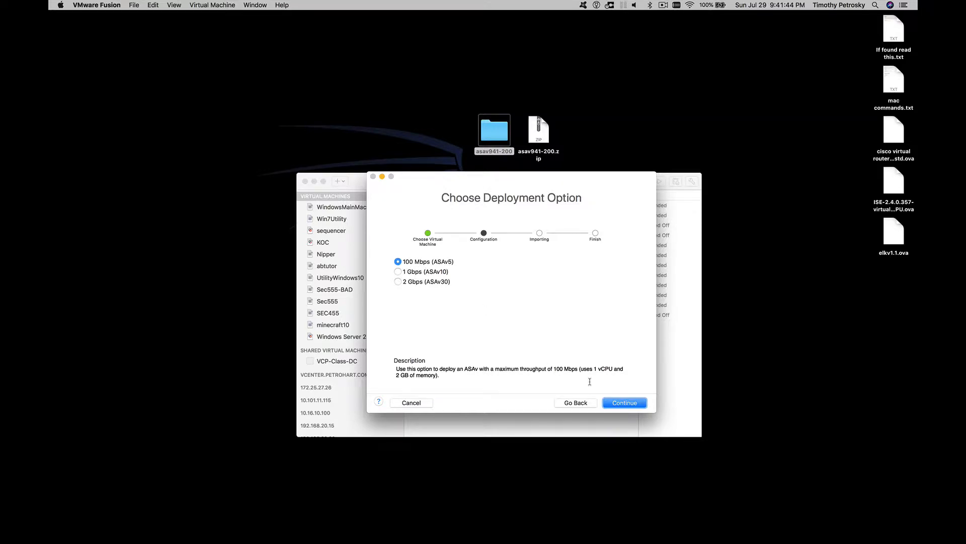
{"action": "left_click", "coordinate": [624, 404]}
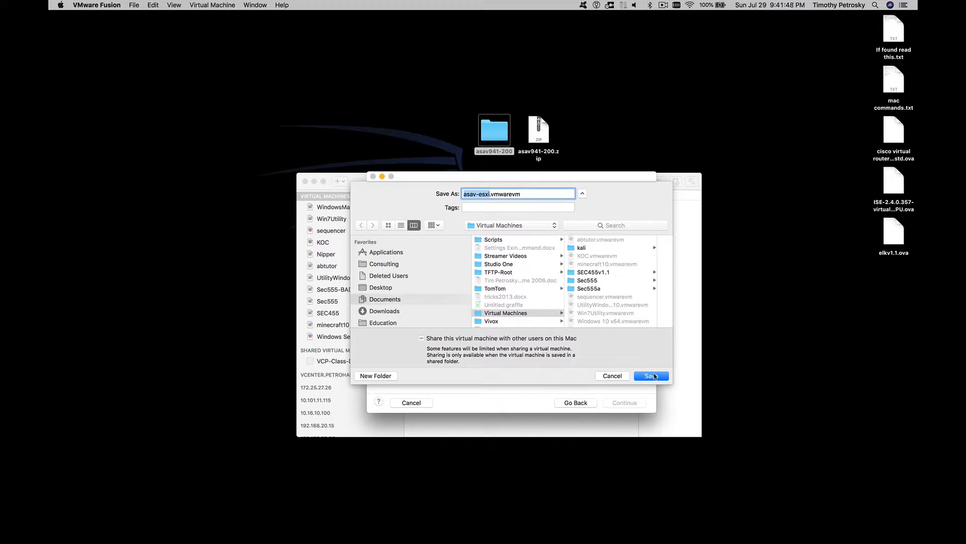
{"action": "left_click", "coordinate": [651, 379]}
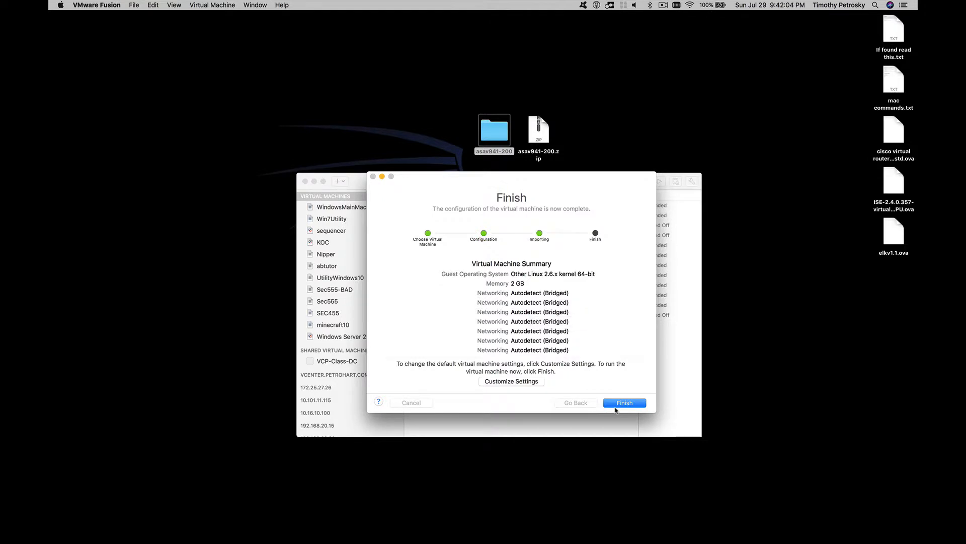
Open the imported machine's custom settings and review Processors & Memory and the first network adapter's advanced options, including its MAC address.
{"action": "left_click", "coordinate": [524, 384]}
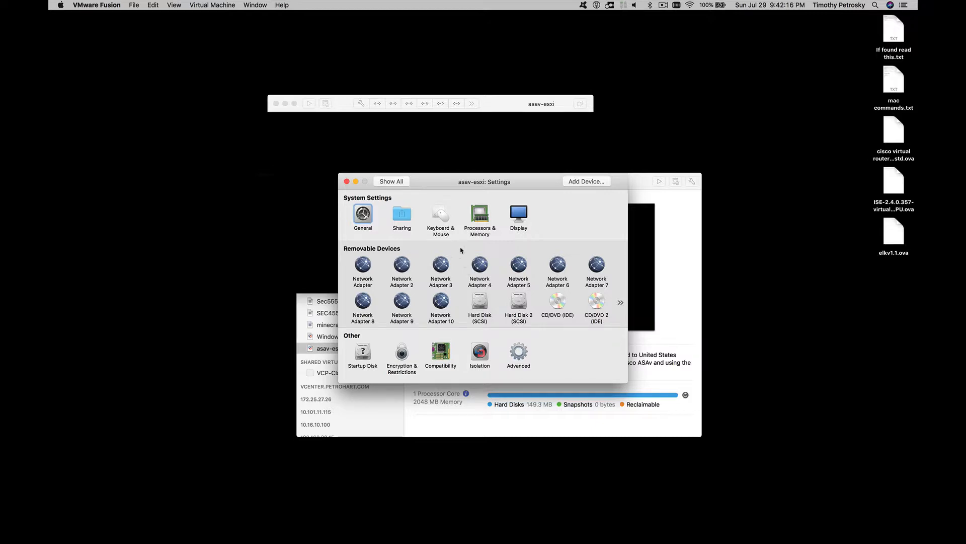
{"action": "left_click", "coordinate": [481, 215]}
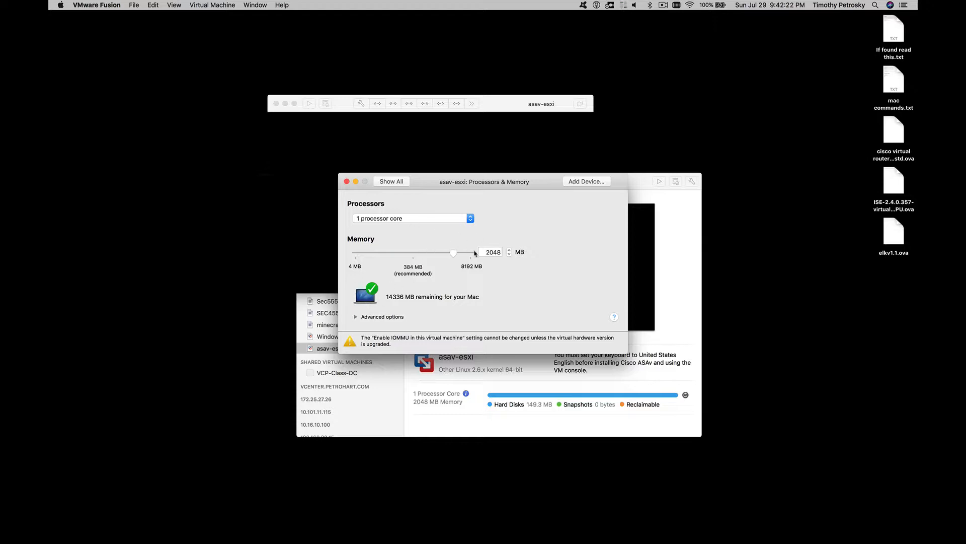
{"action": "left_click", "coordinate": [391, 182]}
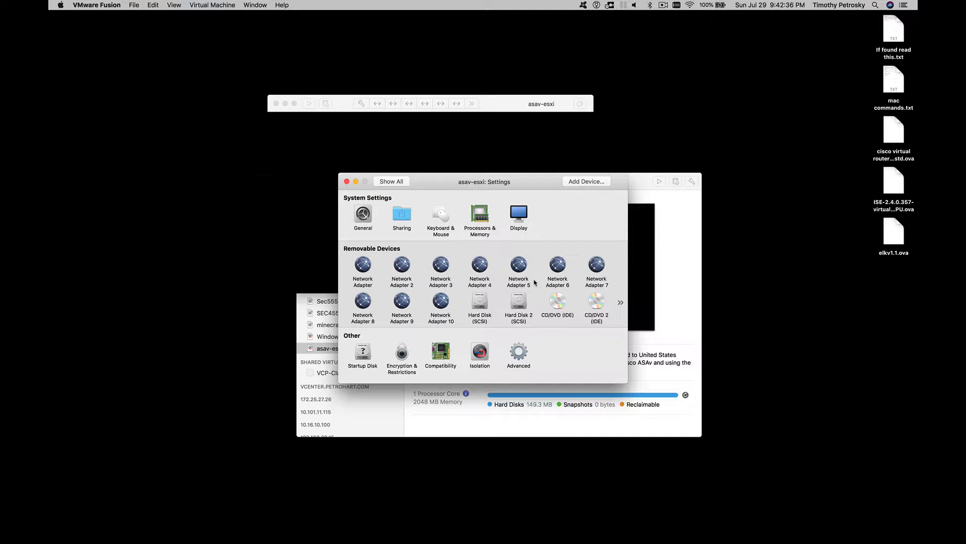
{"action": "left_click", "coordinate": [363, 265]}
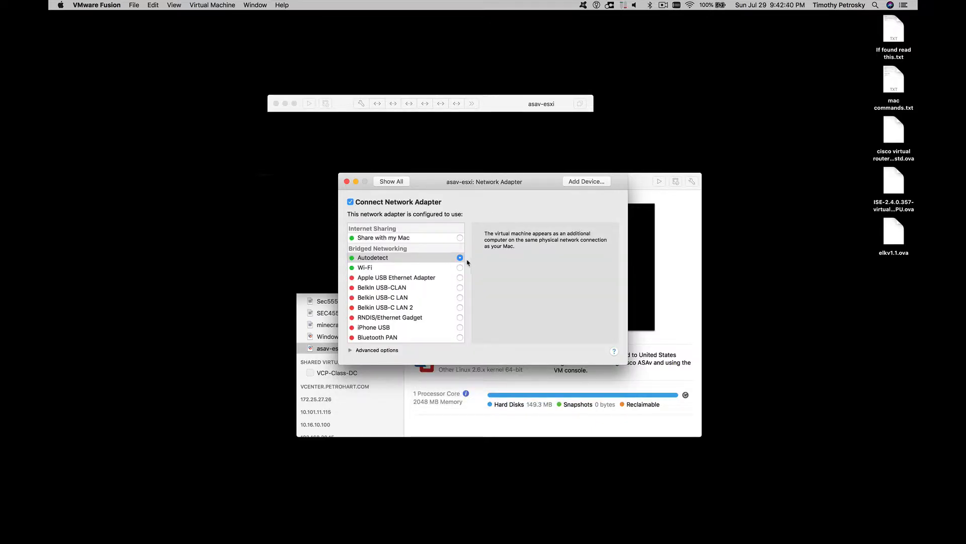
{"action": "left_click", "coordinate": [350, 351]}
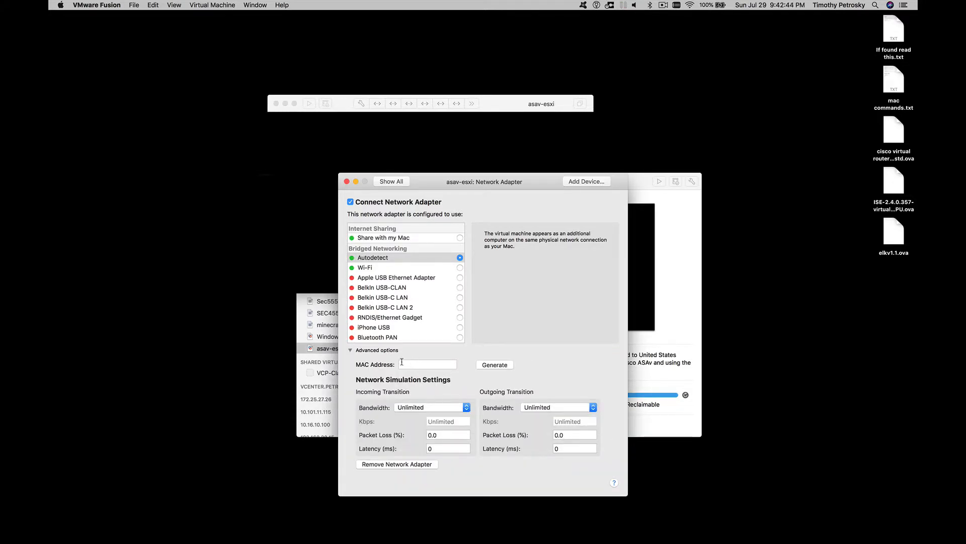
{"action": "left_click", "coordinate": [421, 364]}
{"action": "left_click", "coordinate": [346, 181]}
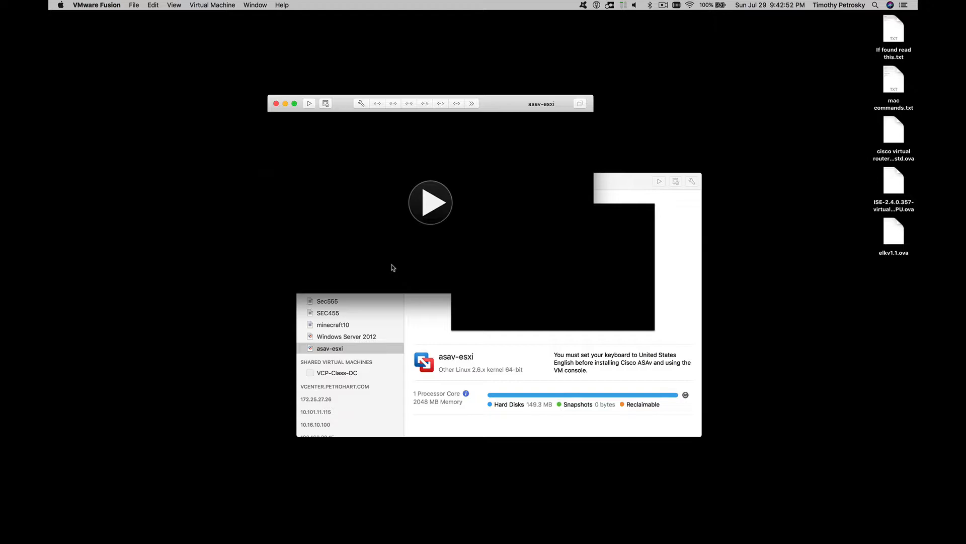
Close the virtual machine library window and reposition the asav-esxi window nearer the centre of the desktop.
{"action": "left_click", "coordinate": [647, 180]}
{"action": "left_click", "coordinate": [305, 182]}
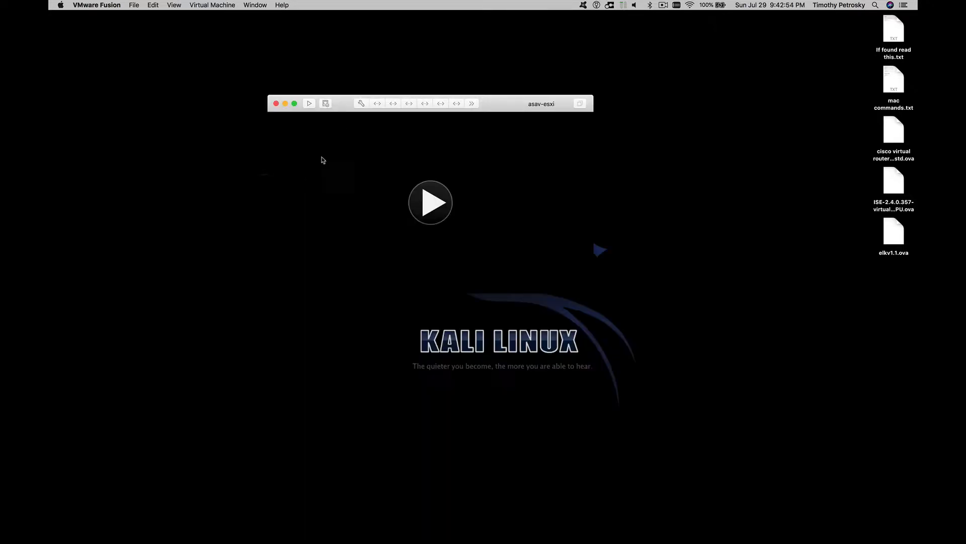
{"action": "left_click_drag", "start_coordinate": [344, 104], "coordinate": [421, 162]}
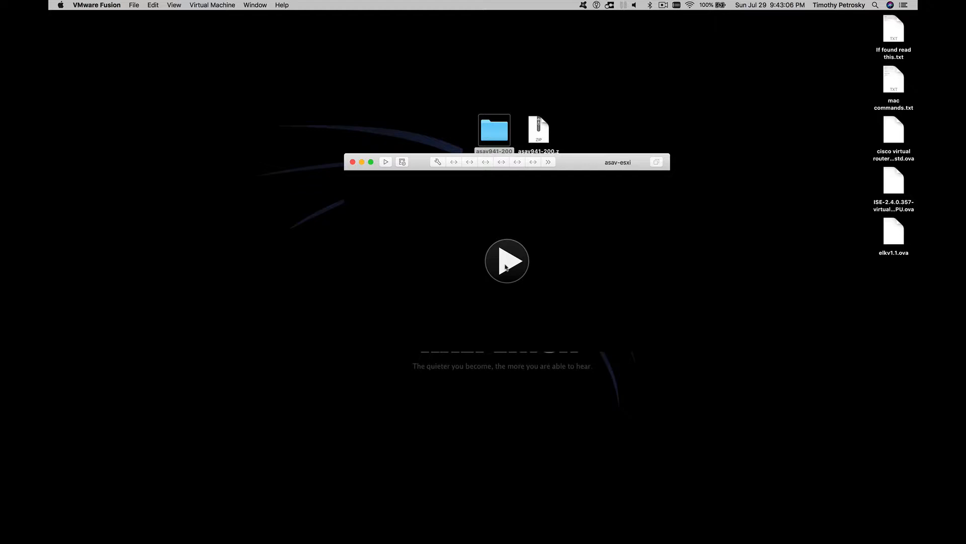
Power on the asav-esxi virtual machine, dismissing the missing ISO disk error and the disconnected device notice.
{"action": "left_click", "coordinate": [506, 265]}
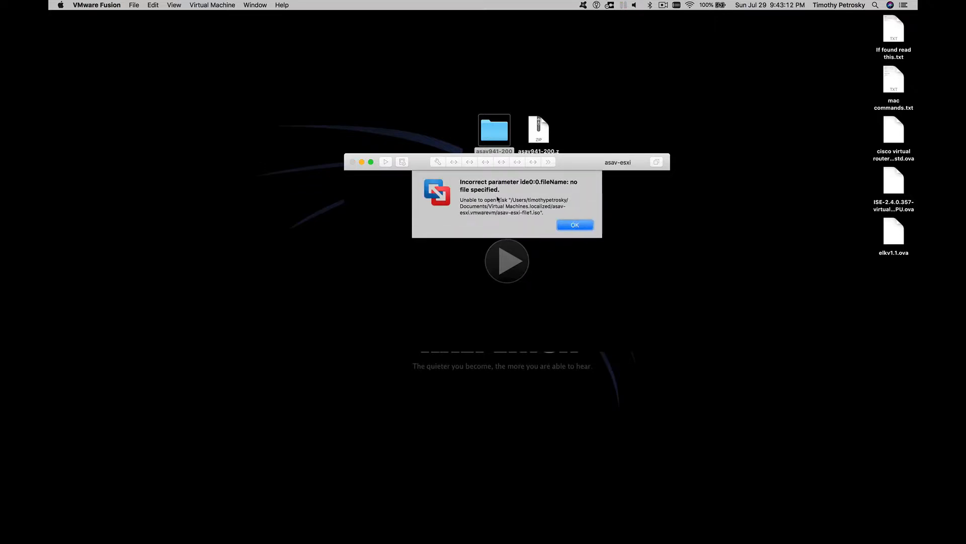
{"action": "left_click", "coordinate": [578, 226]}
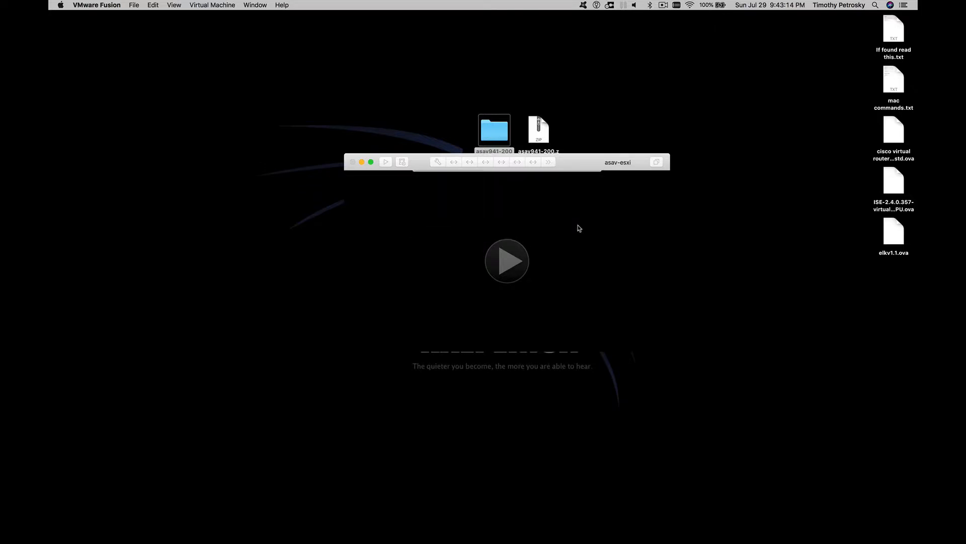
{"action": "left_click", "coordinate": [537, 228]}
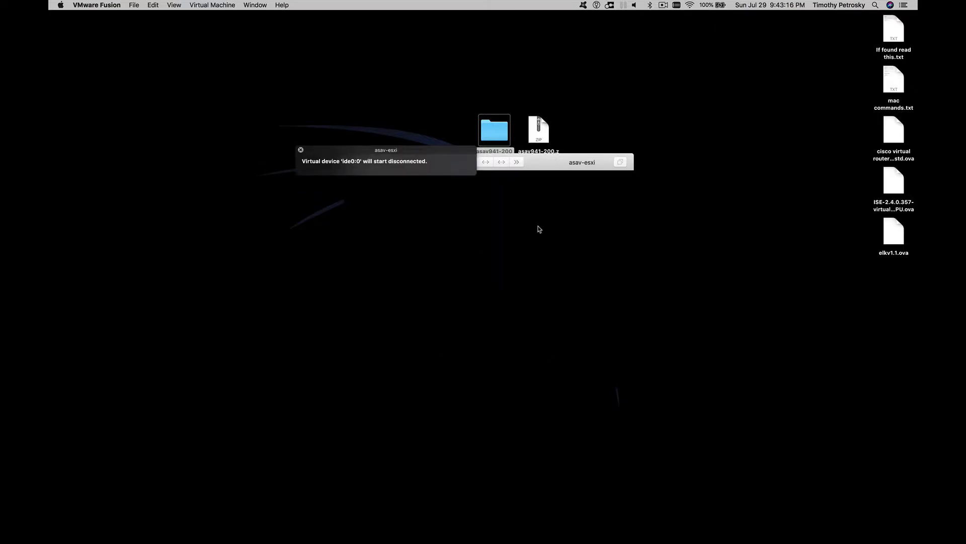
{"action": "left_click", "coordinate": [301, 149]}
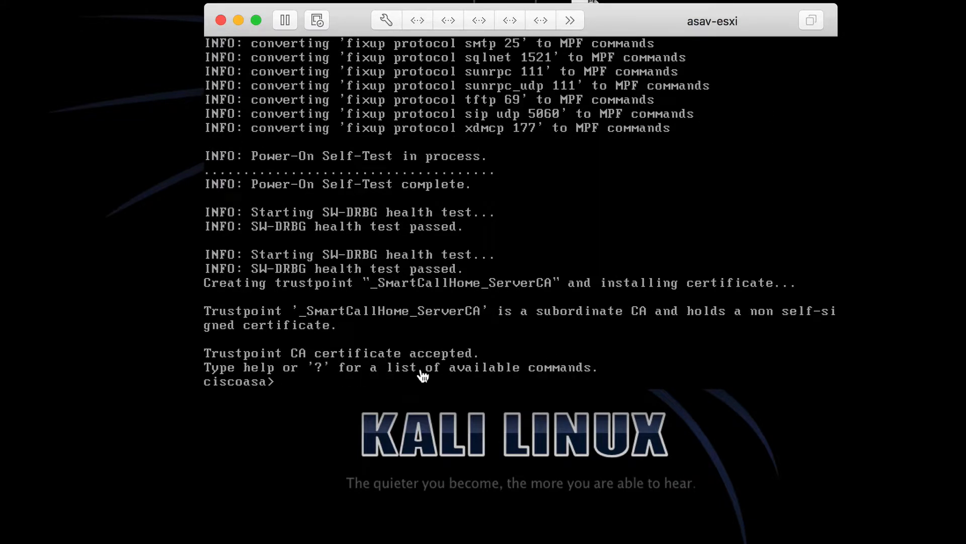
Activate the ASAv console and enter privileged mode with the enable command, leaving the password blank.
{"action": "left_click", "coordinate": [423, 375]}
{"action": "key", "text": "Return"}
{"action": "key", "text": "Return"}
{"action": "key", "text": "Return"}
{"action": "key", "text": "Return"}
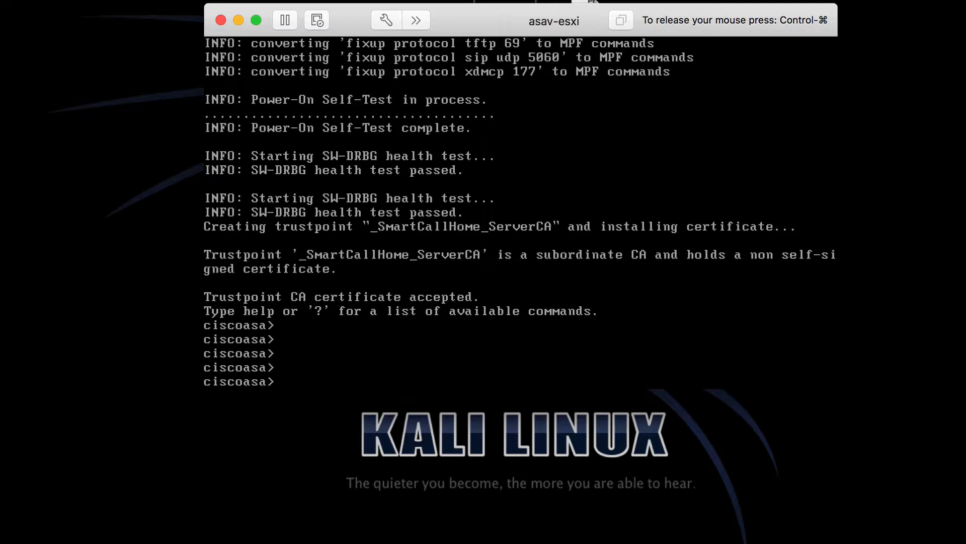
{"action": "type", "text": "enable"}
{"action": "key", "text": "Return"}
{"action": "key", "text": "Return"}
{"action": "key", "text": "Return"}
{"action": "key", "text": "Return"}
{"action": "key", "text": "Return"}
{"action": "key", "text": "Return"}
{"action": "key", "text": "Return"}
{"action": "key", "text": "Return"}
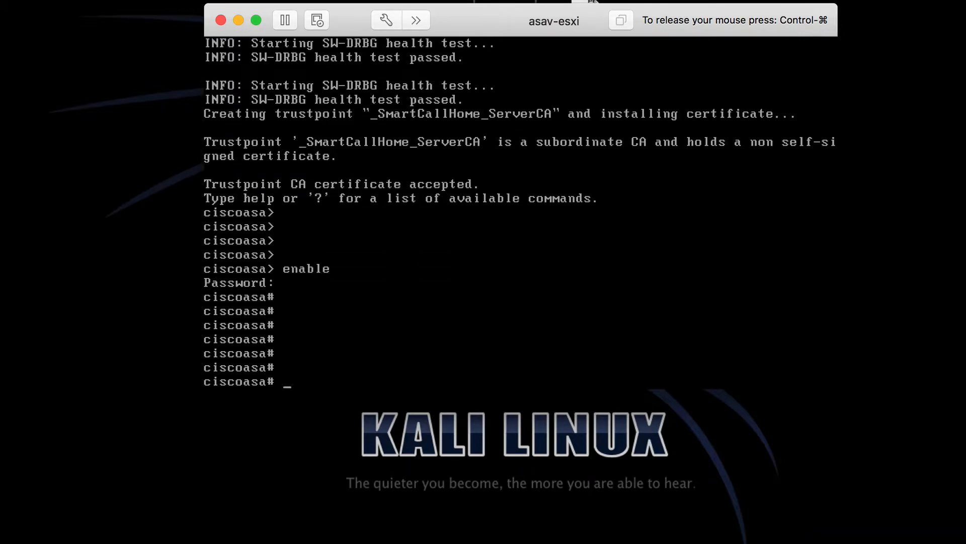
Run show int on the ASAv, page through the interface details and quit the listing.
{"action": "type", "text": "show int"}
{"action": "key", "text": "Return"}
{"action": "key", "text": "space"}
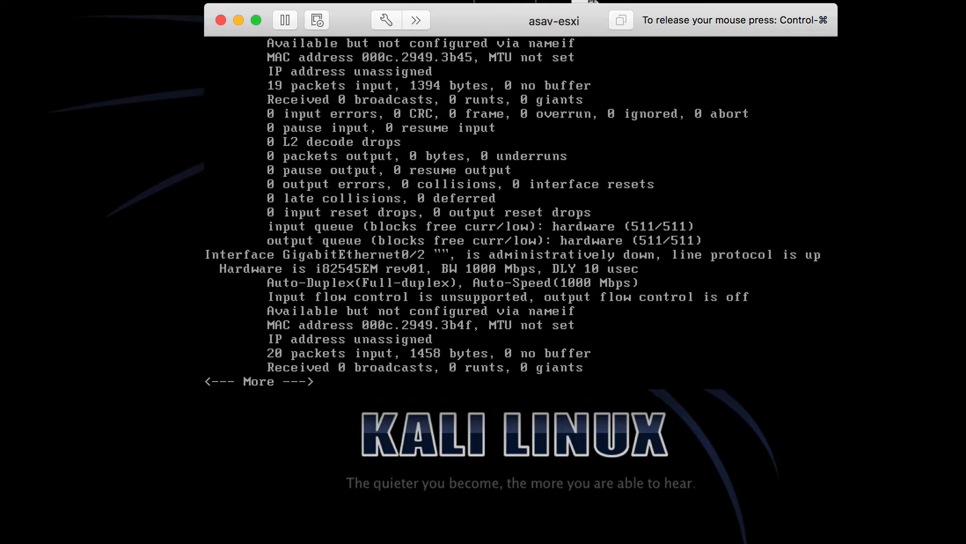
{"action": "key", "text": "space"}
{"action": "key", "text": "q"}
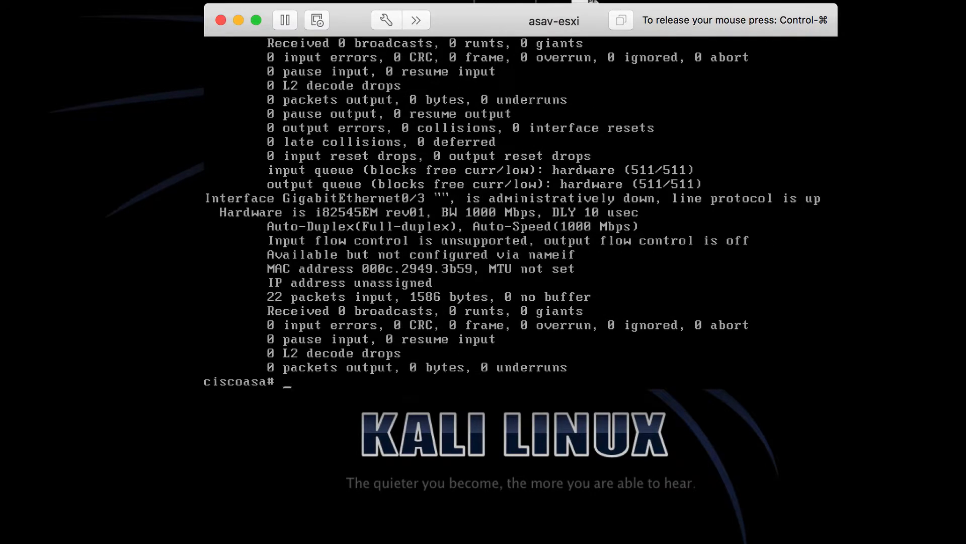
List only the interface status lines with show int | i Interface.
{"action": "key", "text": "Return"}
{"action": "type", "text": "show int"}
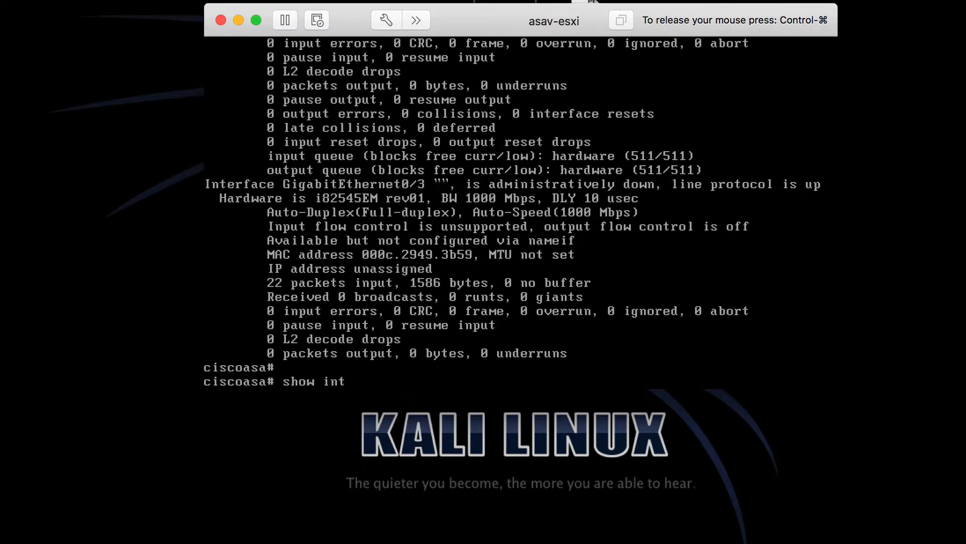
{"action": "type", "text": " | i Internface"}
{"action": "key", "text": "Return"}
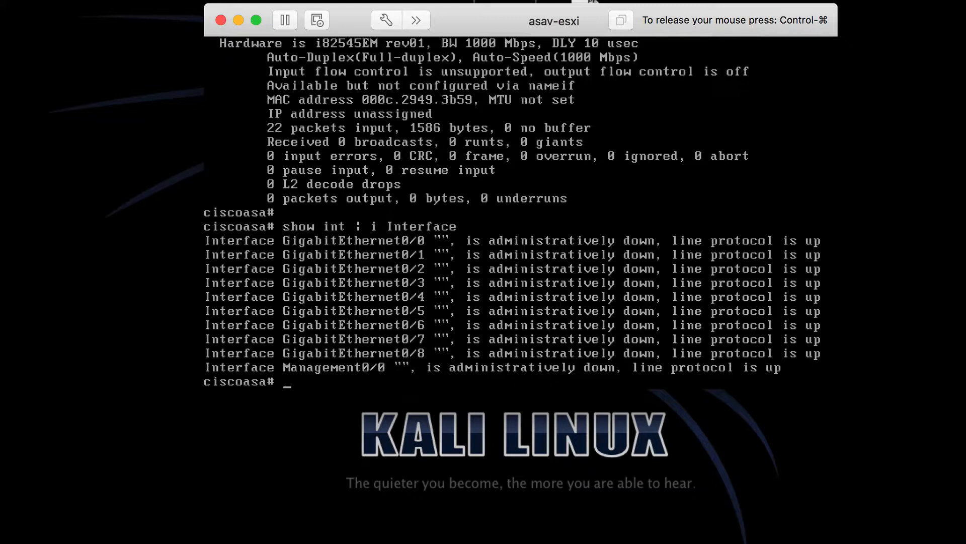
Show the Management0/0 details with show int m0/0 and compare its MAC address with that of Network Adapter 2 in the machine's settings.
{"action": "type", "text": "show int m0/0"}
{"action": "key", "text": "Return"}
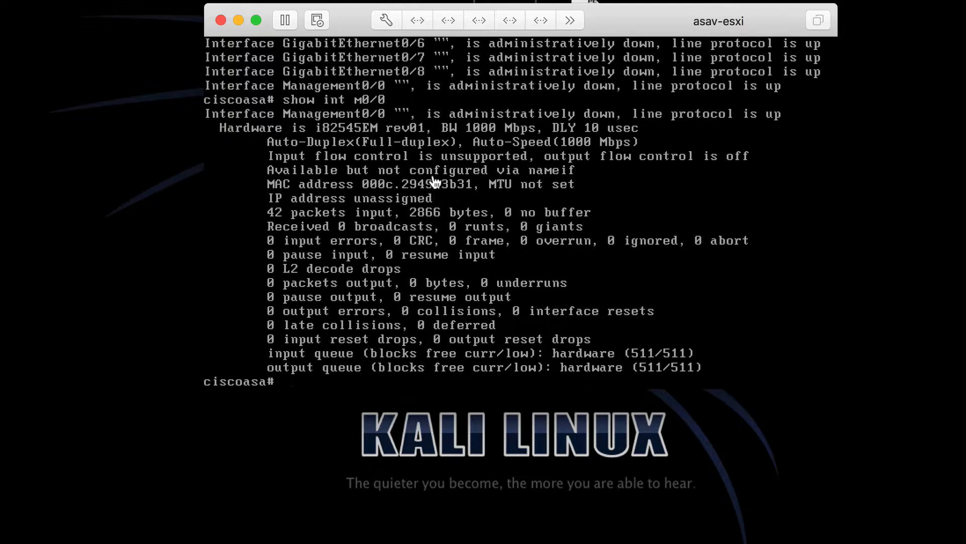
{"action": "left_click", "coordinate": [386, 21]}
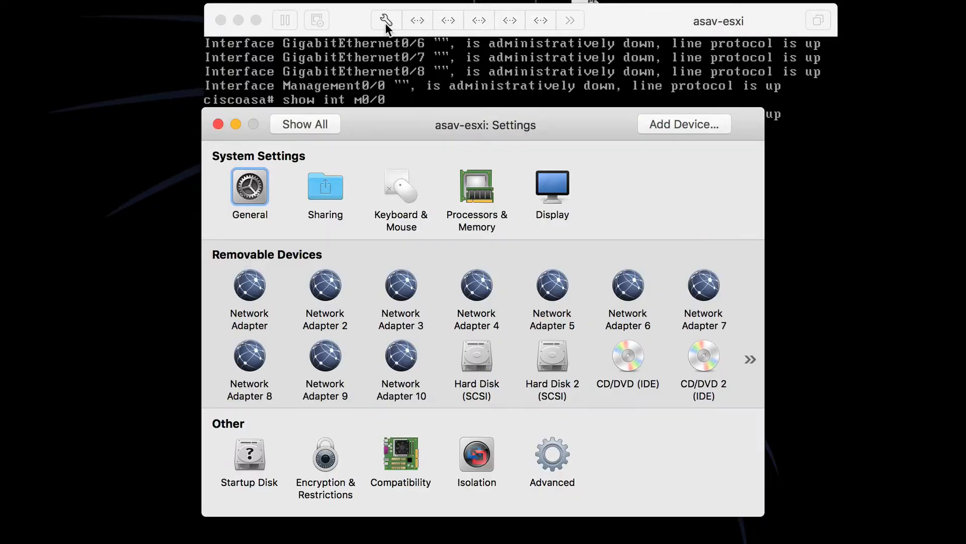
{"action": "left_click", "coordinate": [326, 287]}
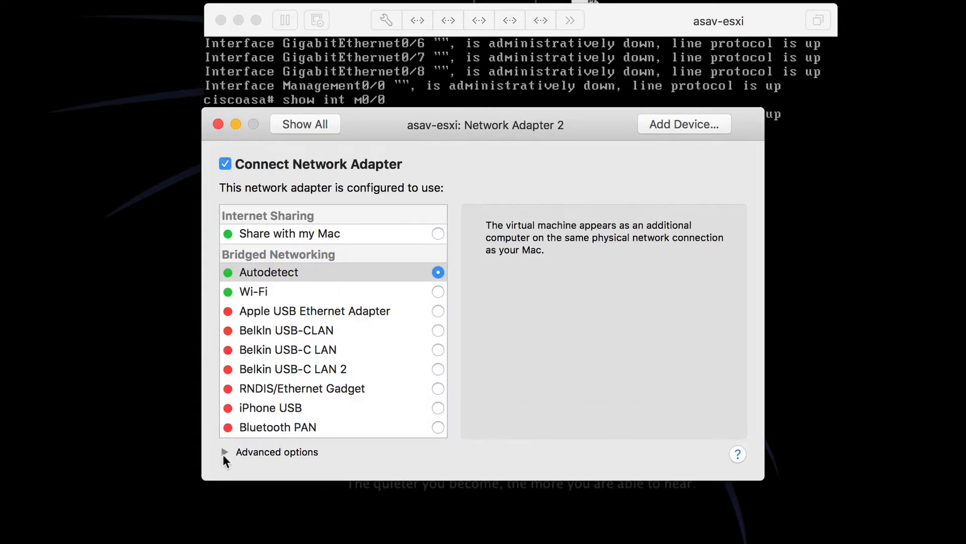
{"action": "left_click", "coordinate": [225, 452]}
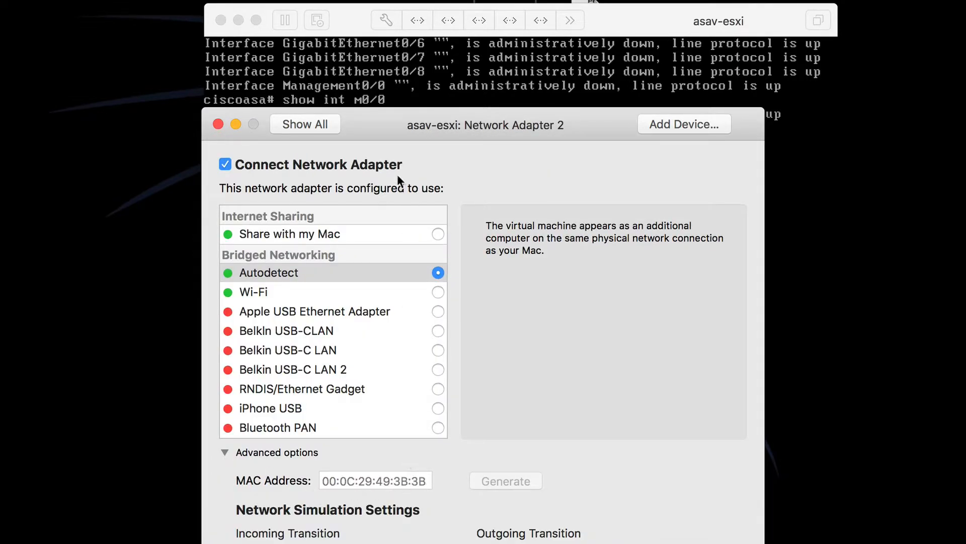
{"action": "left_click_drag", "start_coordinate": [382, 129], "coordinate": [617, 63]}
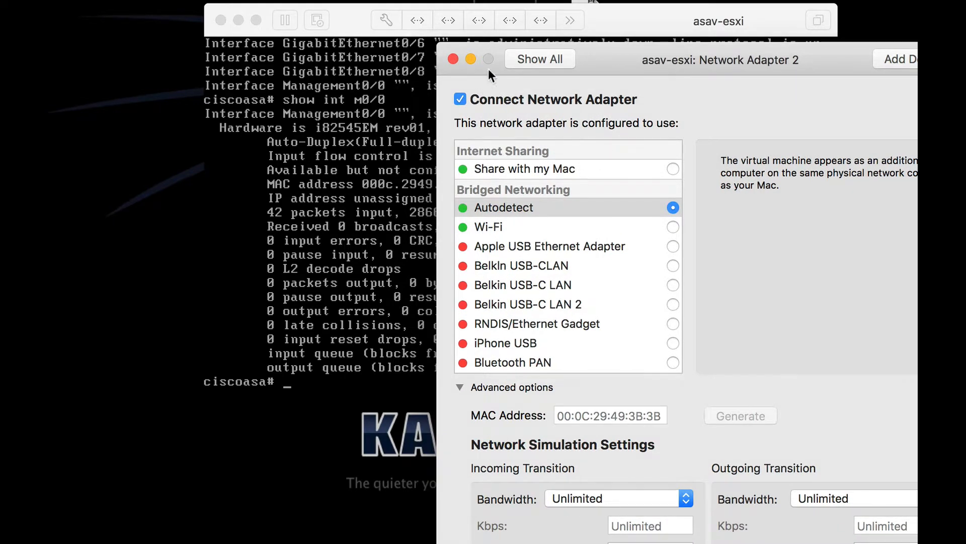
Expand the first Network Adapter's advanced options and compare its MAC address with the one on Management0/0.
{"action": "left_click", "coordinate": [529, 59]}
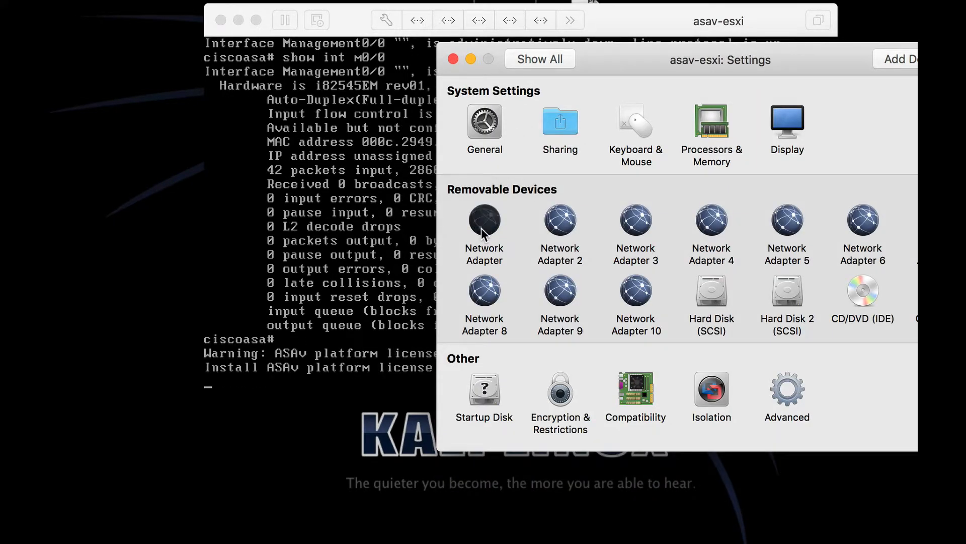
{"action": "left_click", "coordinate": [481, 228]}
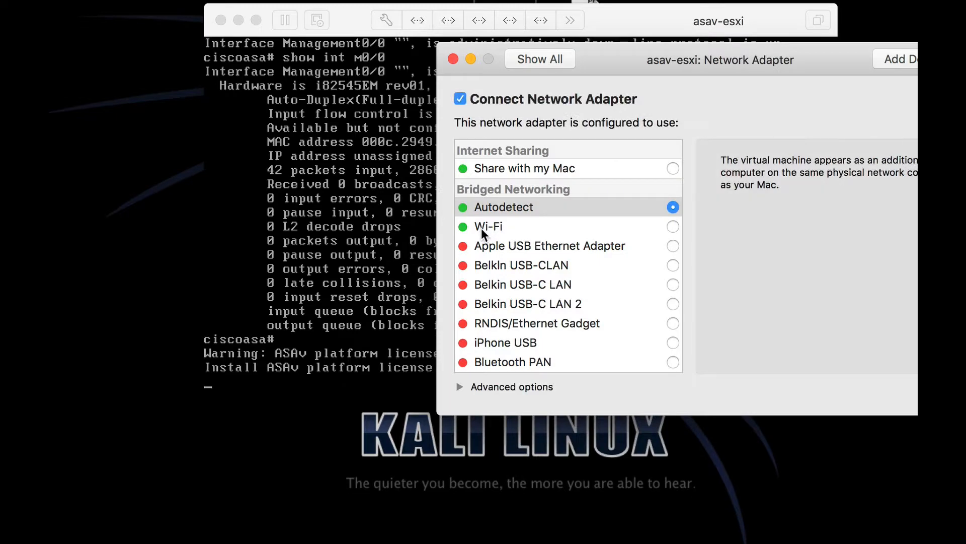
{"action": "left_click", "coordinate": [459, 387]}
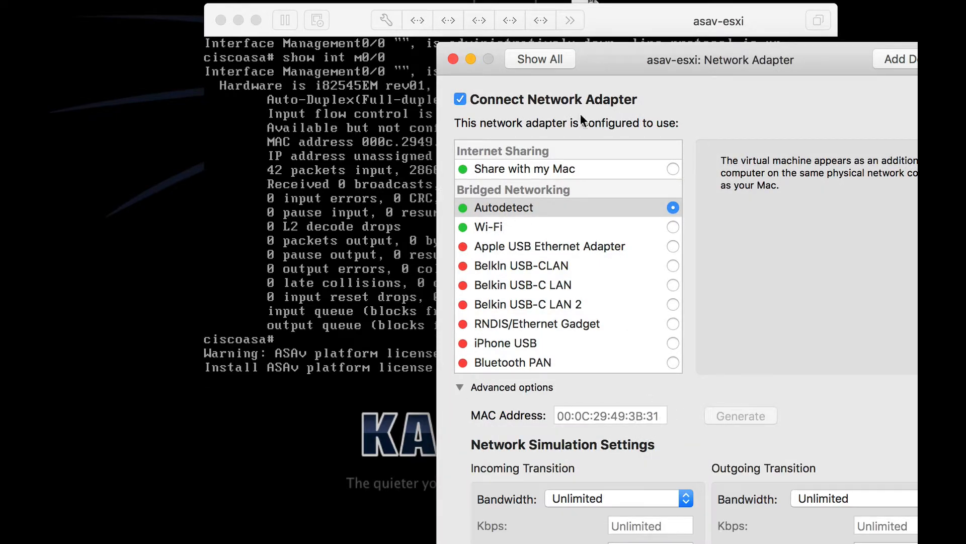
{"action": "left_click_drag", "start_coordinate": [560, 70], "coordinate": [350, 183]}
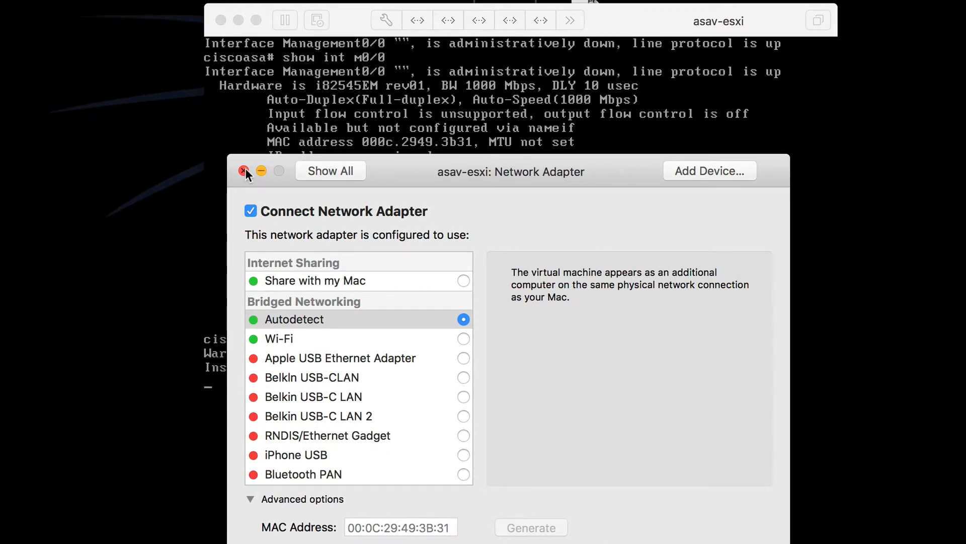
Reopen the first Network Adapter from the settings overview, review its connection choices and close the settings window.
{"action": "left_click", "coordinate": [341, 172]}
{"action": "left_click", "coordinate": [278, 358]}
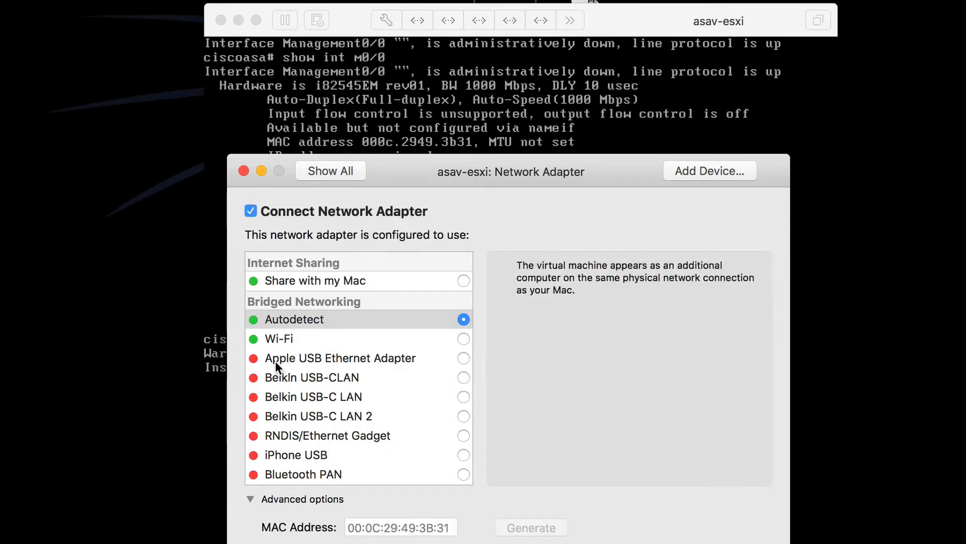
{"action": "left_click", "coordinate": [322, 171]}
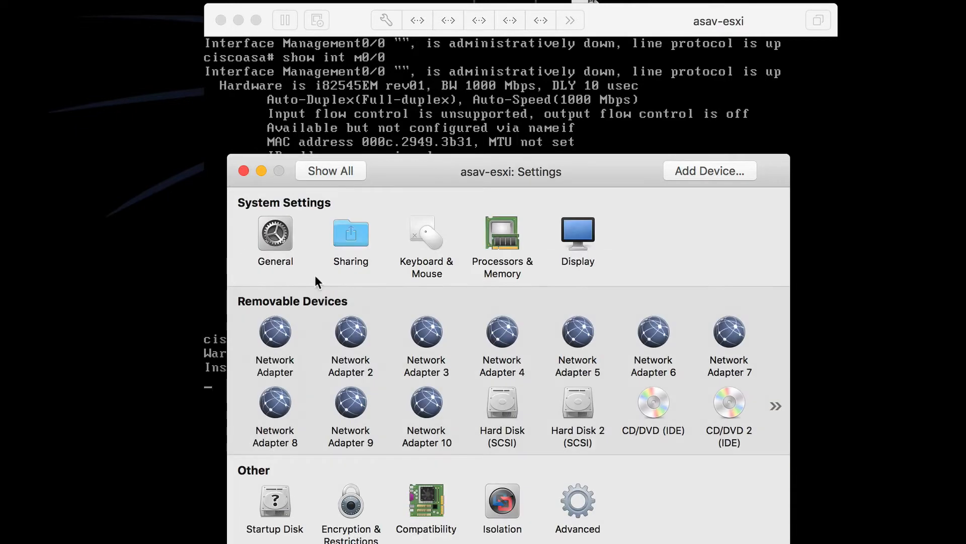
{"action": "left_click", "coordinate": [278, 336]}
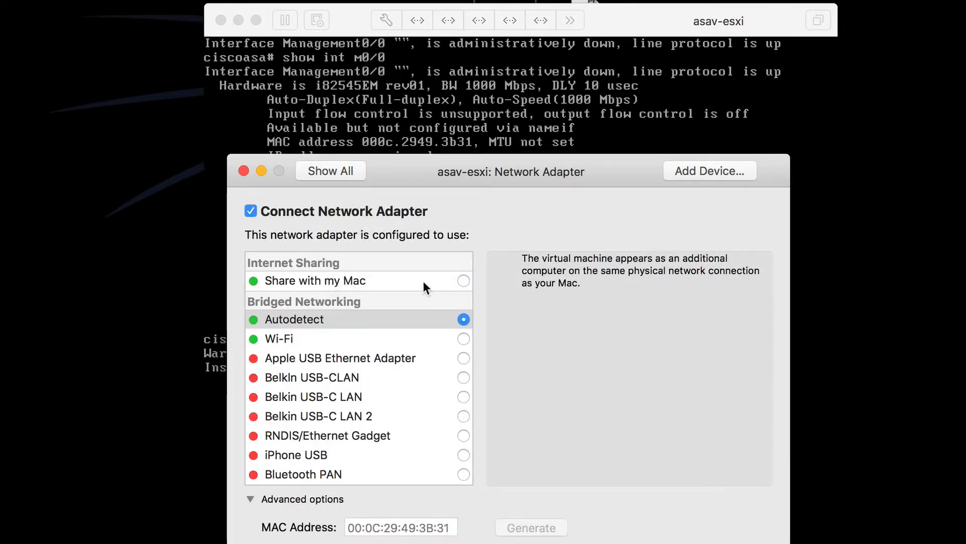
{"action": "scroll", "coordinate": [415, 394], "scroll_direction": "down", "scroll_amount": 5}
{"action": "scroll", "coordinate": [406, 388], "scroll_direction": "up", "scroll_amount": 5}
{"action": "left_click", "coordinate": [243, 171]}
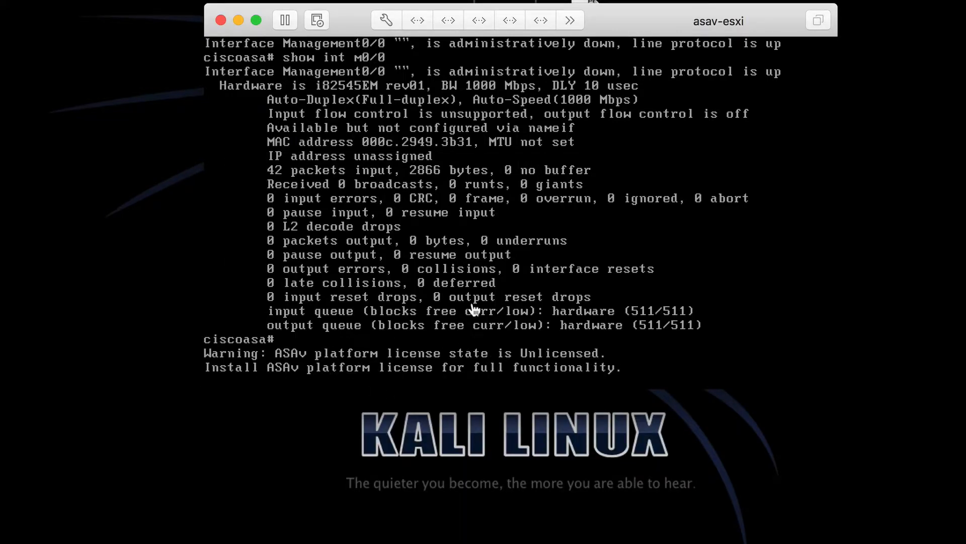
Enter global configuration mode on the ASAv with conf t and answer no to anonymous error reporting.
{"action": "left_click", "coordinate": [572, 308]}
{"action": "key", "text": "Return"}
{"action": "key", "text": "Return"}
{"action": "key", "text": "Return"}
{"action": "key", "text": "Return"}
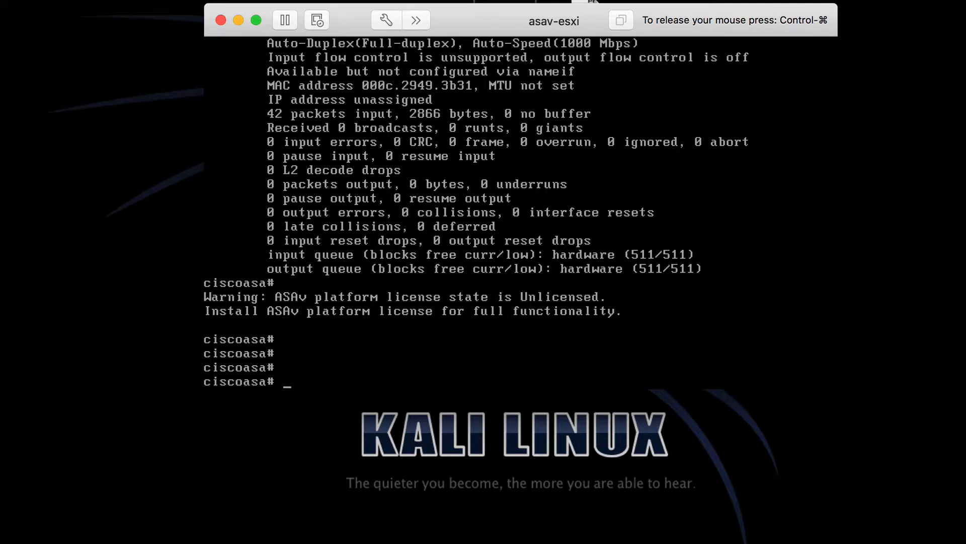
{"action": "type", "text": "conf t"}
{"action": "key", "text": "Return"}
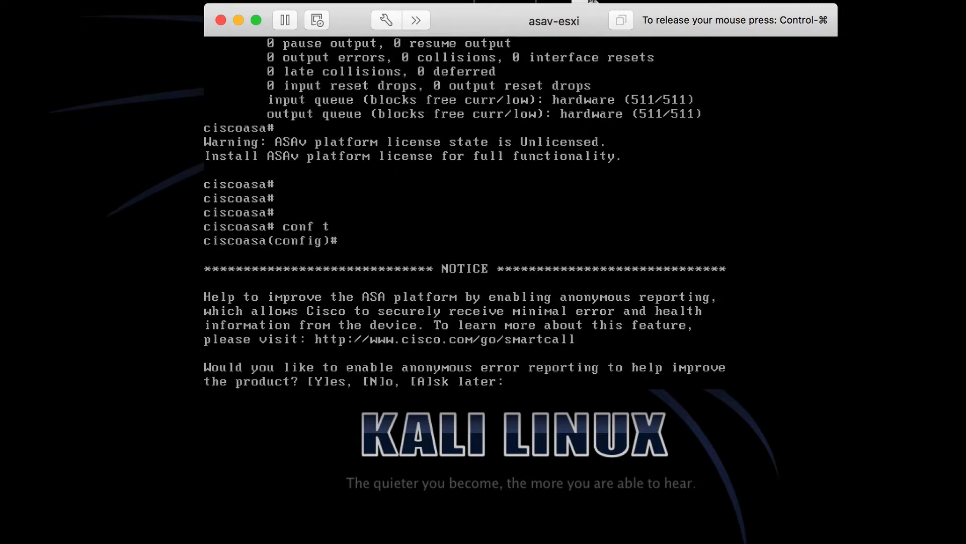
{"action": "type", "text": "no"}
{"action": "key", "text": "Return"}
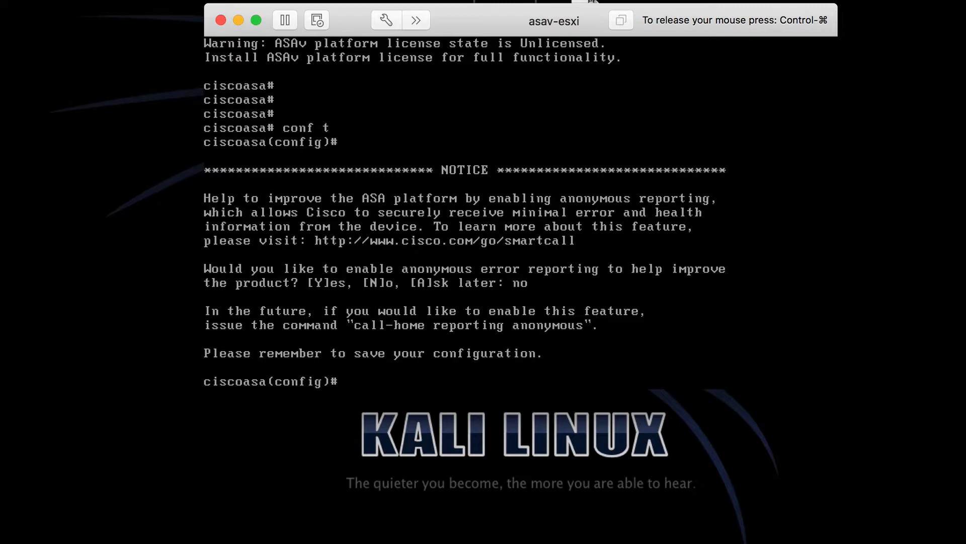
Assign Management0/0 the IP address 192.168.250.251 with subnet mask 255.255.255.0.
{"action": "type", "text": "int m0/0"}
{"action": "key", "text": "Return"}
{"action": "type", "text": "i"}
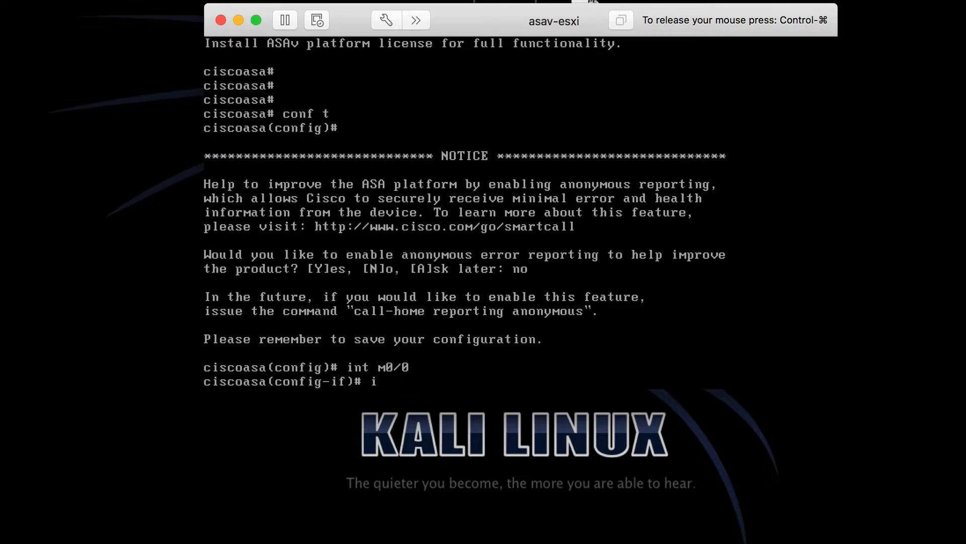
{"action": "type", "text": "p address 192.168.250."}
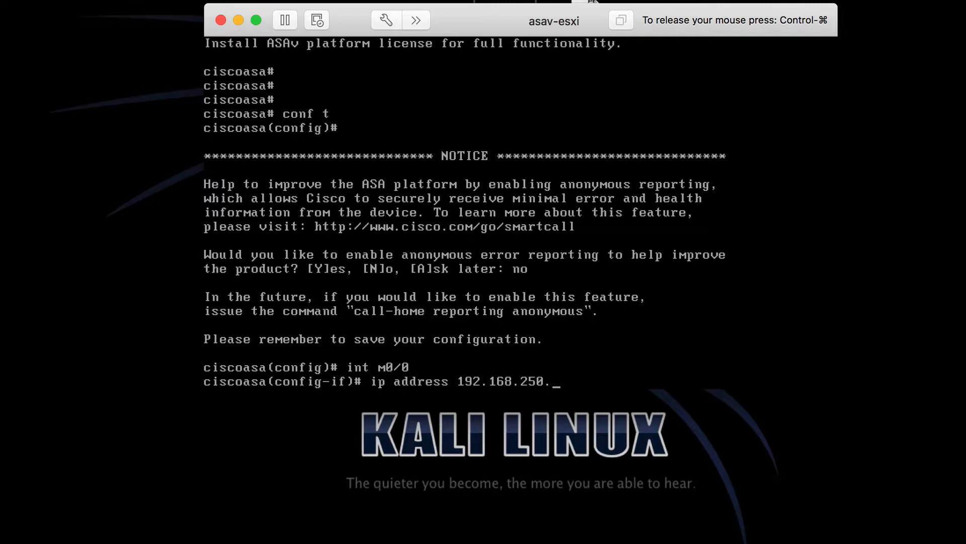
{"action": "type", "text": "251 255.255.25"}
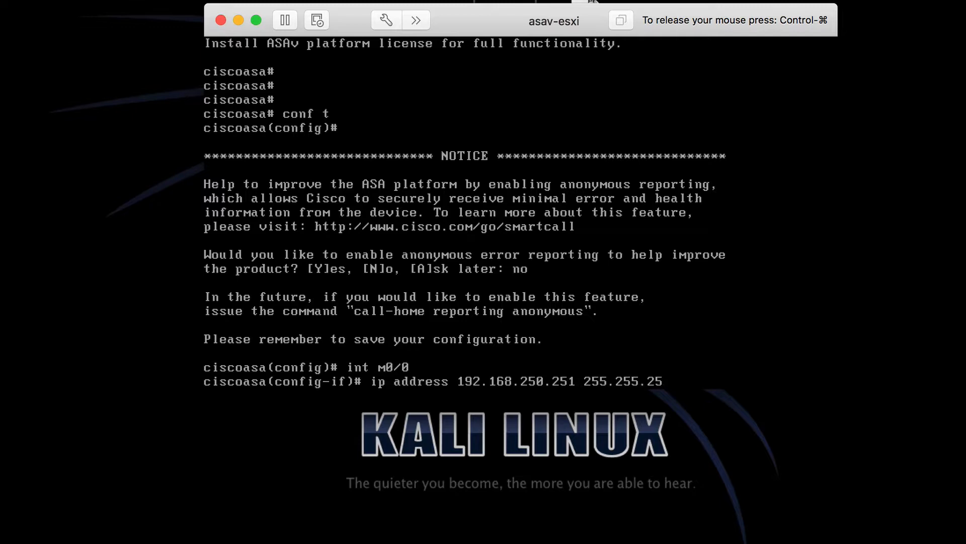
{"action": "type", "text": "5.0"}
{"action": "key", "text": "Return"}
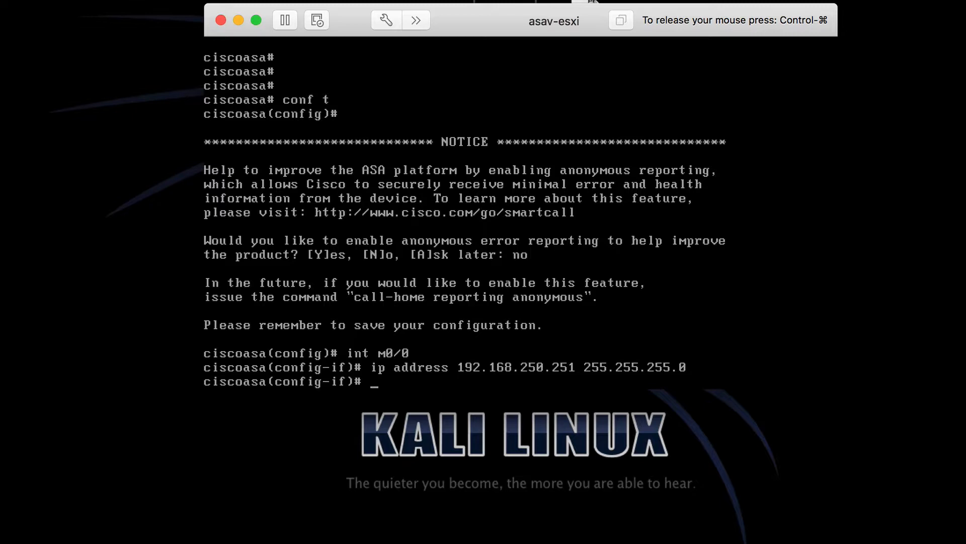
Name the management interface mgmt and enable it with no shut.
{"action": "type", "text": "nameif mgmt"}
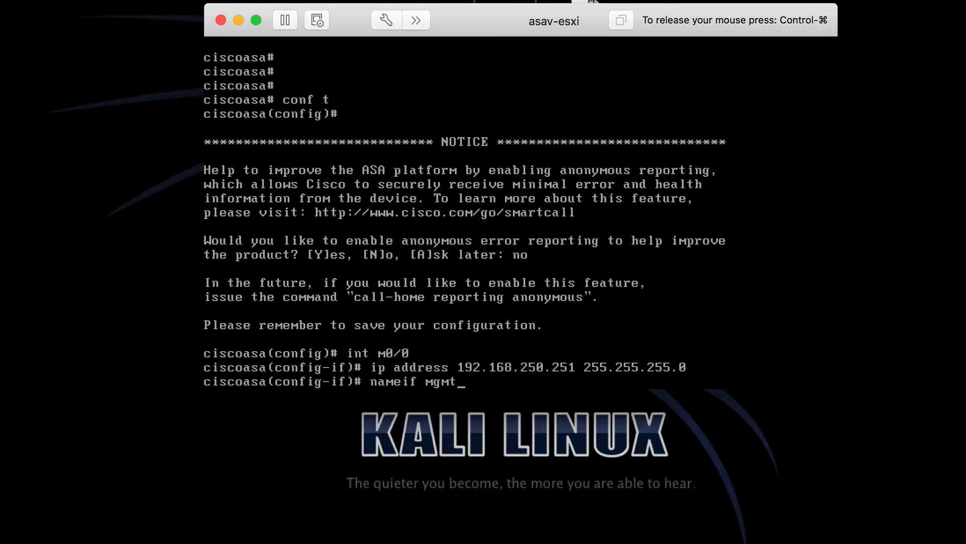
{"action": "key", "text": "Return"}
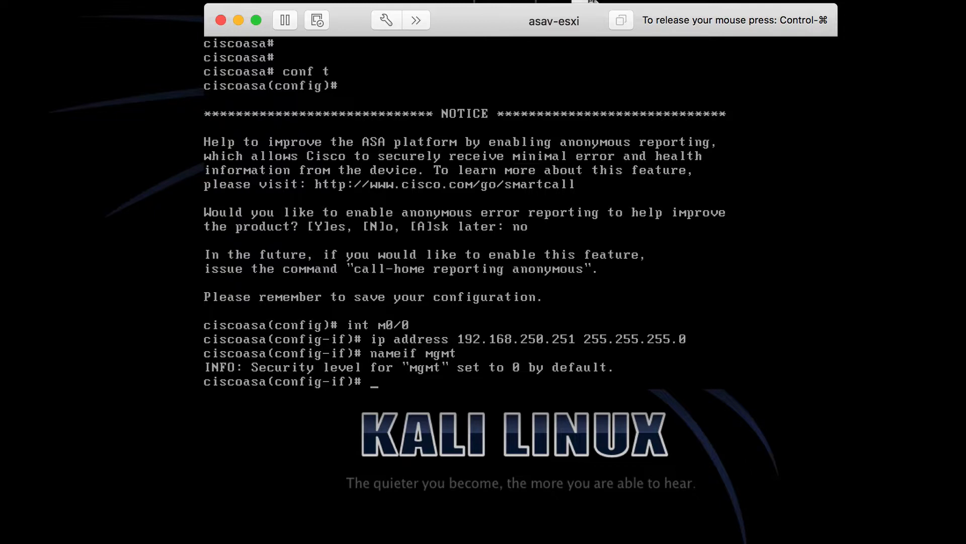
{"action": "type", "text": "no shut"}
{"action": "key", "text": "Return"}
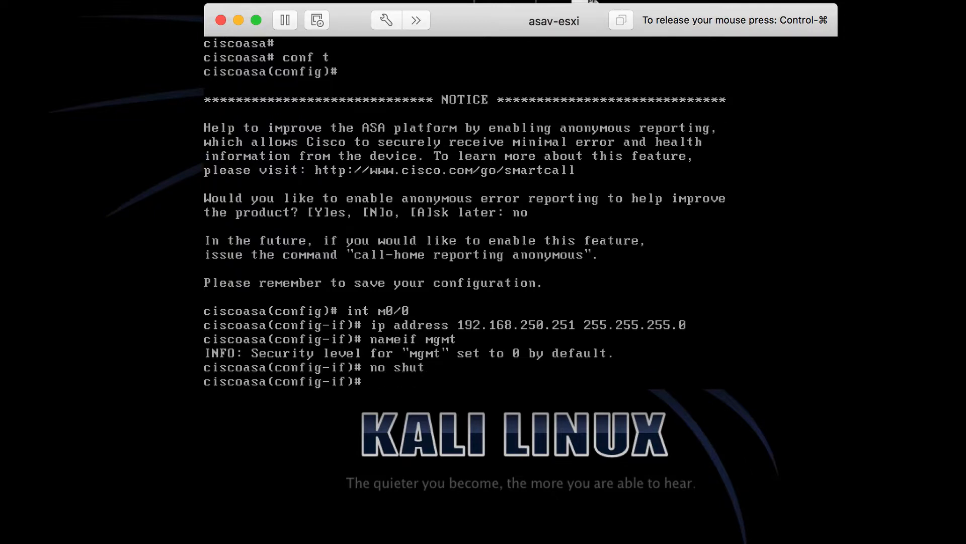
Ping 192.168.250.5 from the ASAv through the mgmt interface.
{"action": "key", "text": "Return"}
{"action": "key", "text": "Return"}
{"action": "type", "text": "ping 19"}
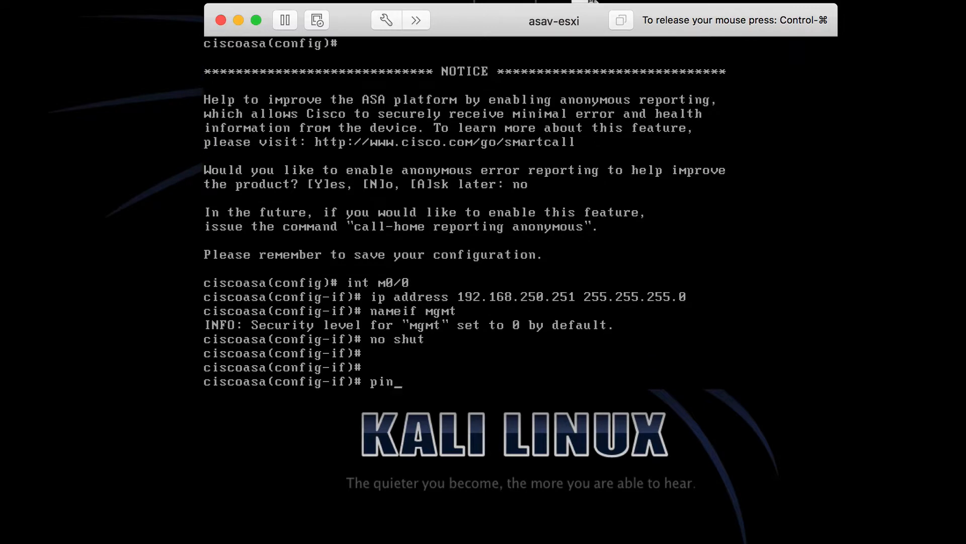
{"action": "key", "text": "BackSpace"}
{"action": "key", "text": "BackSpace"}
{"action": "type", "text": "mgmt 192.168.250.5"}
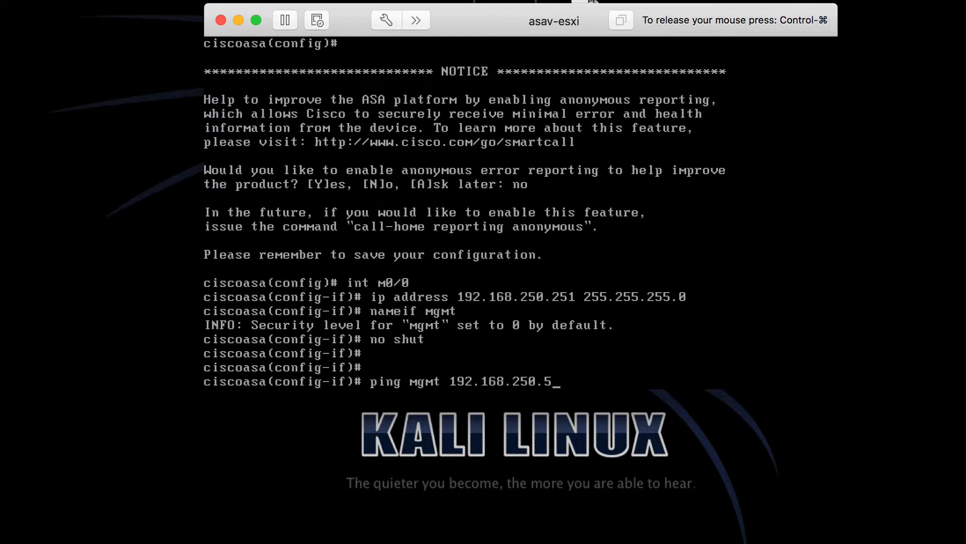
{"action": "key", "text": "Return"}
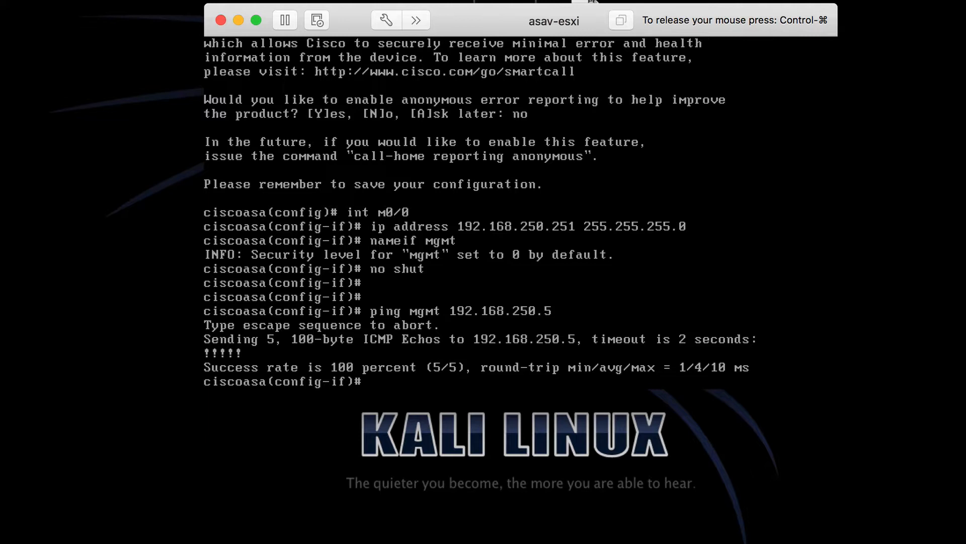
Switch to the Mac's Terminal, ping 192.168.250.251, stop the ping after a few replies and close the terminal window.
{"action": "key", "text": "ctrl+super"}
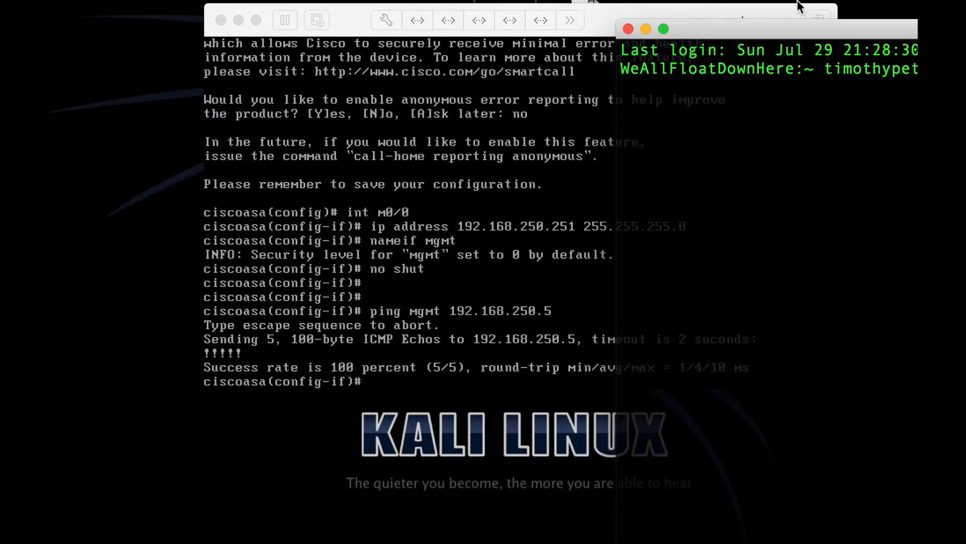
{"action": "left_click", "coordinate": [789, 17]}
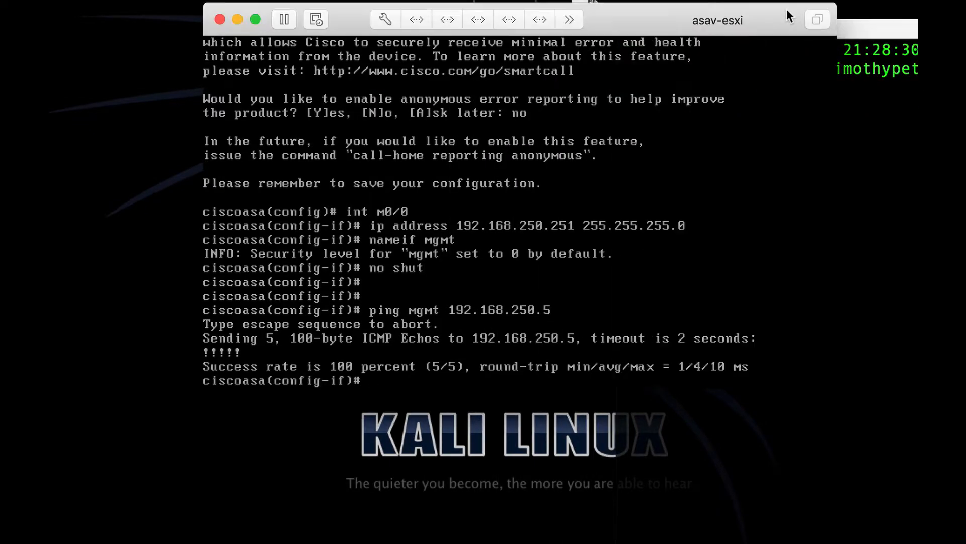
{"action": "left_click_drag", "start_coordinate": [789, 16], "coordinate": [393, 33]}
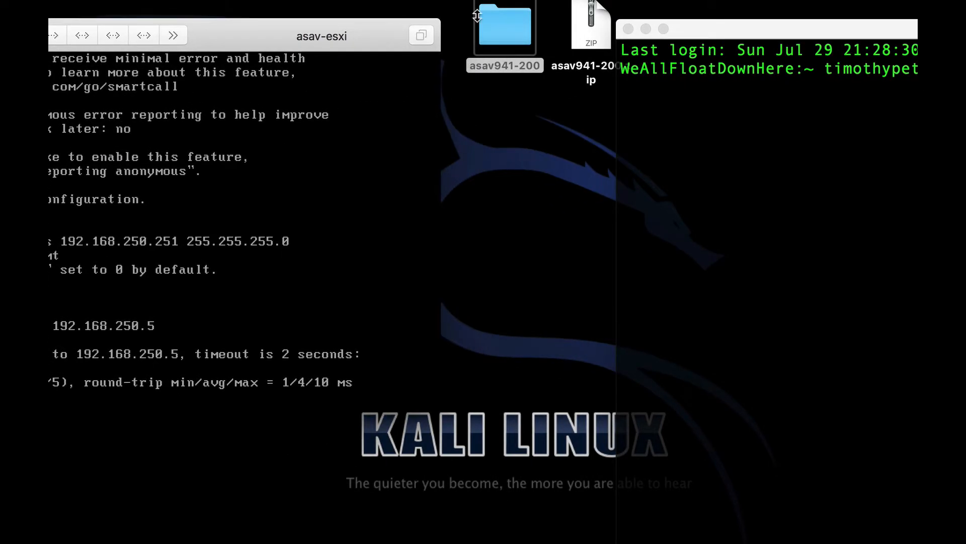
{"action": "left_click", "coordinate": [800, 36]}
{"action": "type", "text": "p"}
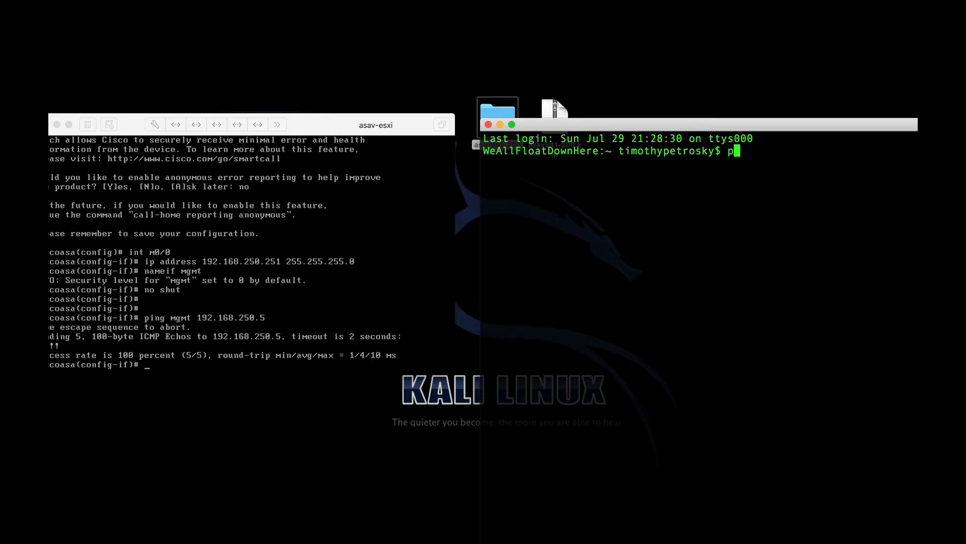
{"action": "type", "text": "ing 192.168.250.2"}
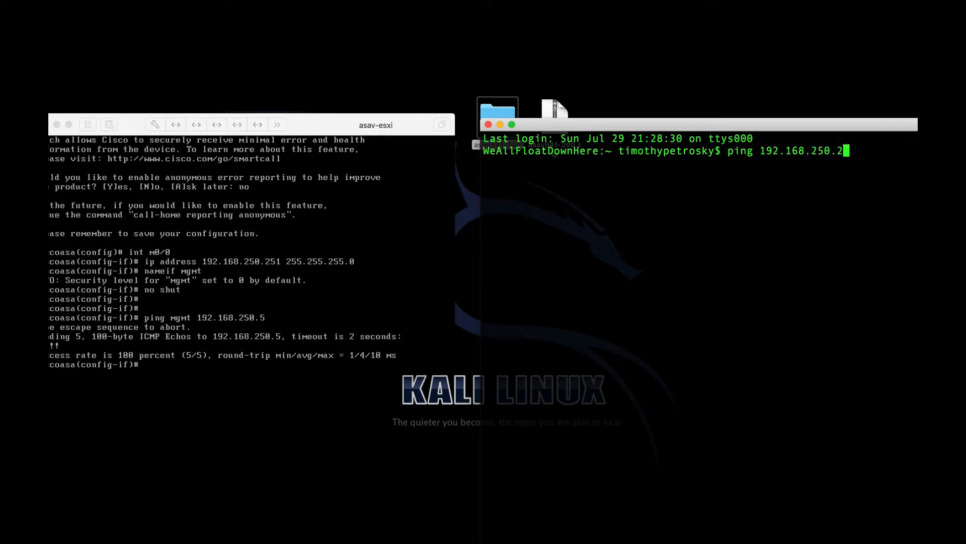
{"action": "type", "text": "51"}
{"action": "key", "text": "Return"}
{"action": "key", "text": "ctrl+c"}
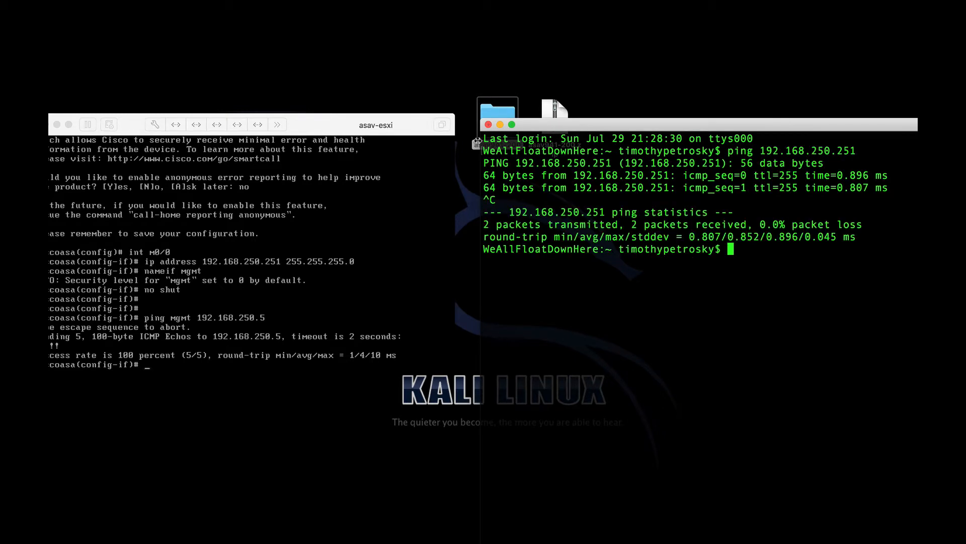
{"action": "left_click", "coordinate": [488, 125]}
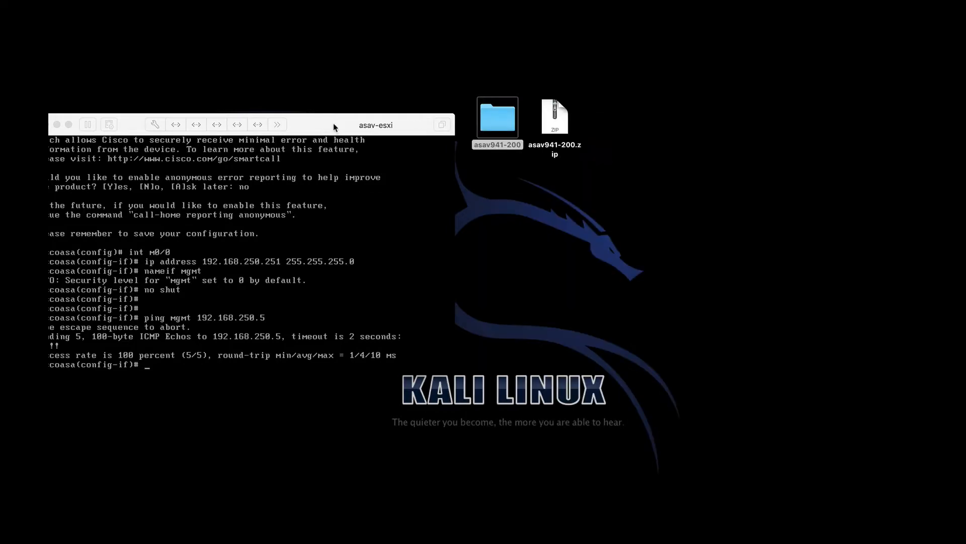
Return to the asav-esxi console in VMware Fusion and enable the ASAv's HTTP server with http server enable.
{"action": "left_click_drag", "start_coordinate": [334, 123], "coordinate": [570, 93]}
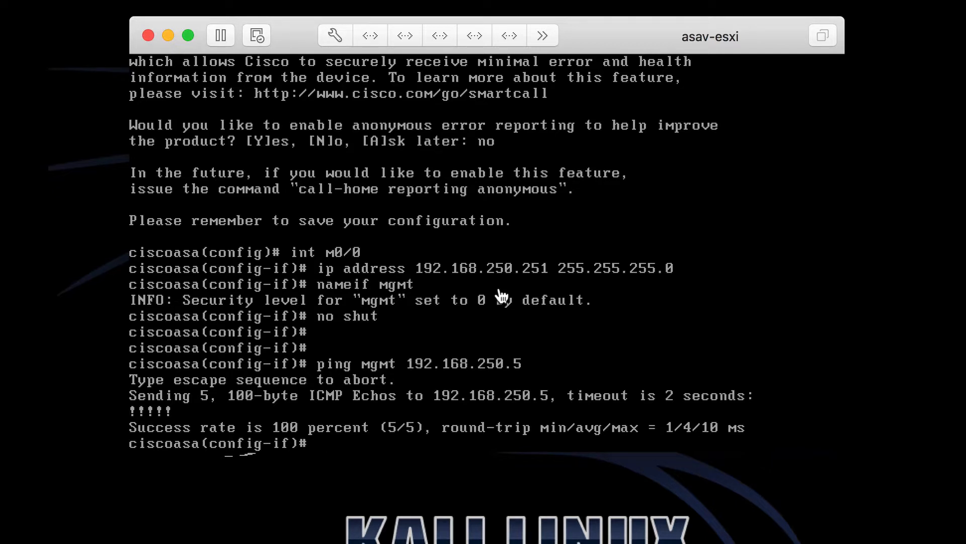
{"action": "left_click", "coordinate": [502, 296]}
{"action": "type", "text": "http serv"}
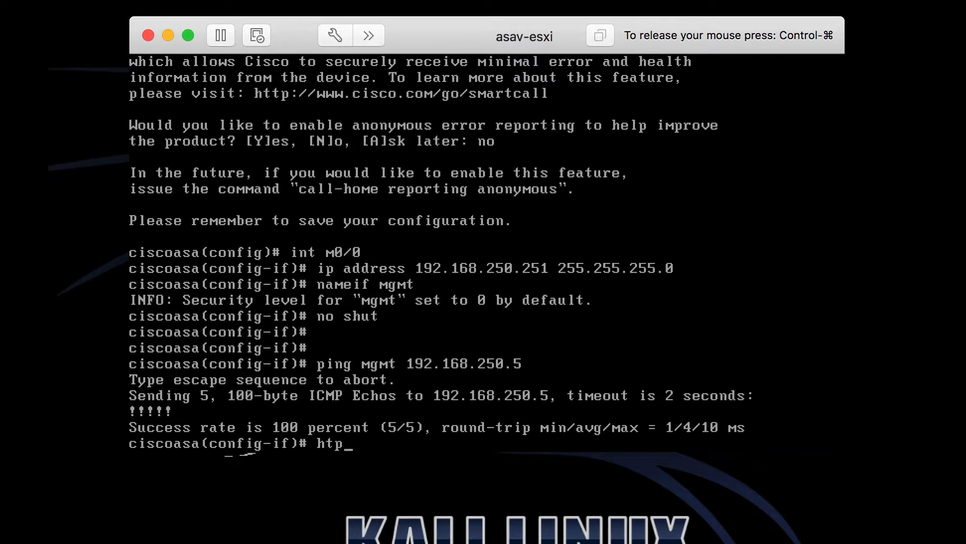
{"action": "type", "text": "e"}
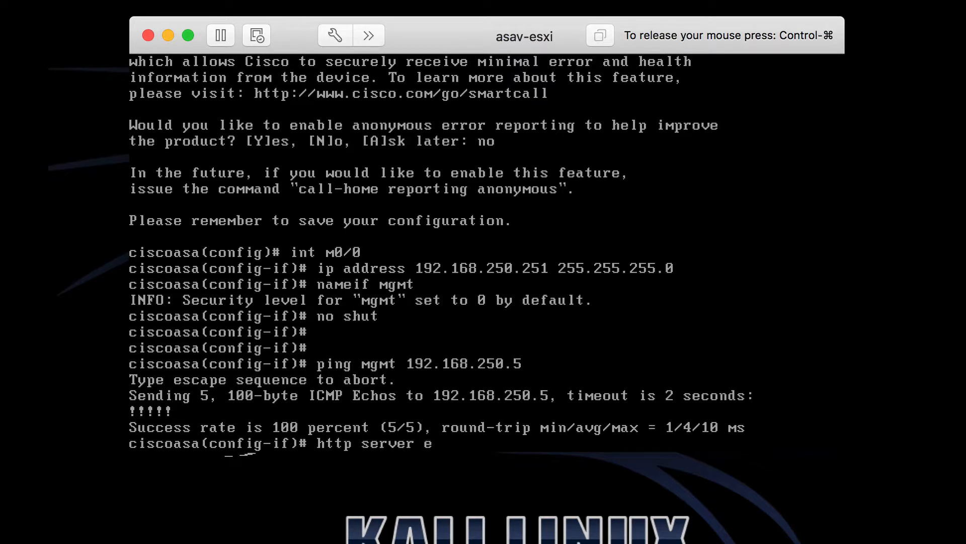
{"action": "type", "text": "r nnable"}
{"action": "key", "text": "Return"}
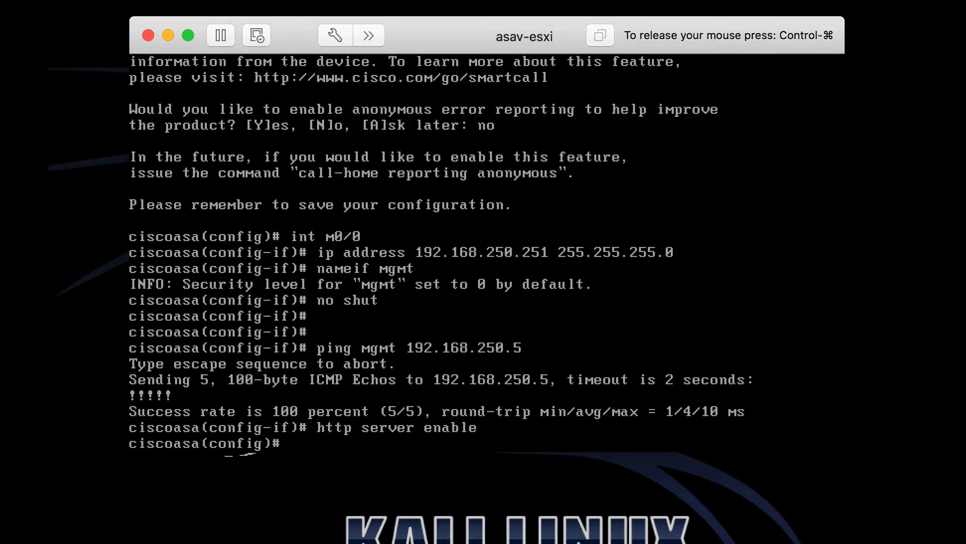
Allow HTTP and SSH access from any address on the management interface with http 0 0 mgmt and ssh 0 0 mgmt.
{"action": "type", "text": "http 0 0 mbmt"}
{"action": "key", "text": "BackSpace"}
{"action": "key", "text": "BackSpace"}
{"action": "key", "text": "BackSpace"}
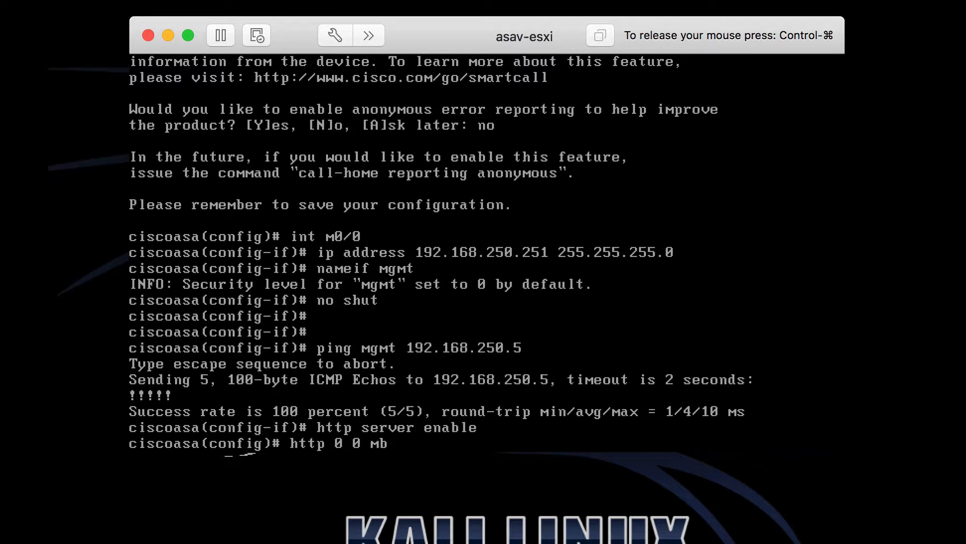
{"action": "type", "text": "gmt"}
{"action": "key", "text": "Return"}
{"action": "type", "text": "ssh 0"}
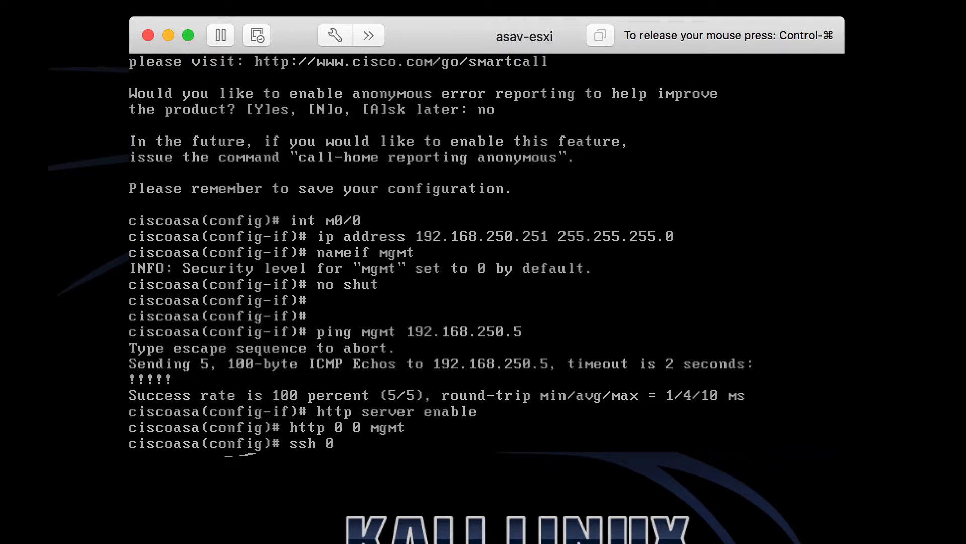
{"action": "type", "text": " 0 mgmt"}
{"action": "key", "text": "Return"}
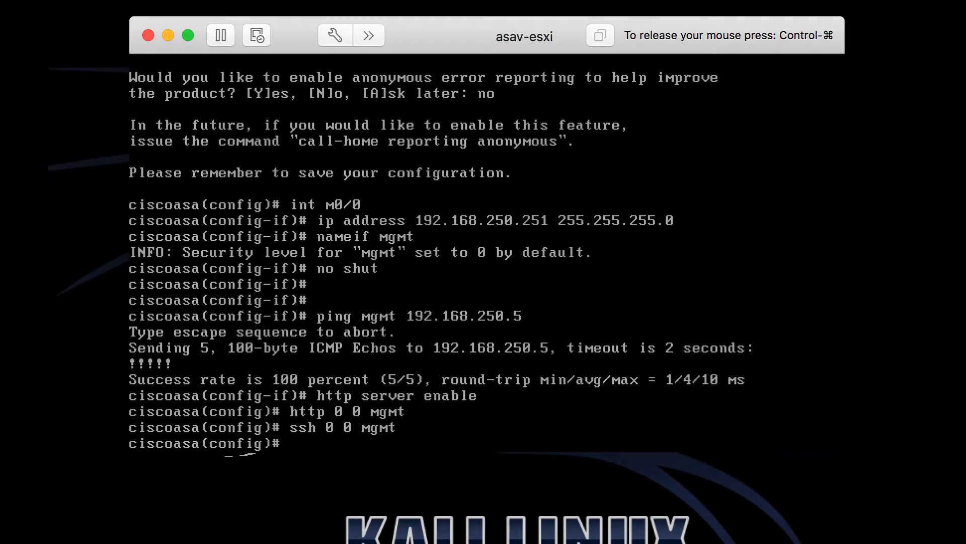
Leave configuration mode with end and save the ASAv configuration with wr.
{"action": "type", "text": "end"}
{"action": "key", "text": "Return"}
{"action": "type", "text": "wr"}
{"action": "key", "text": "Return"}
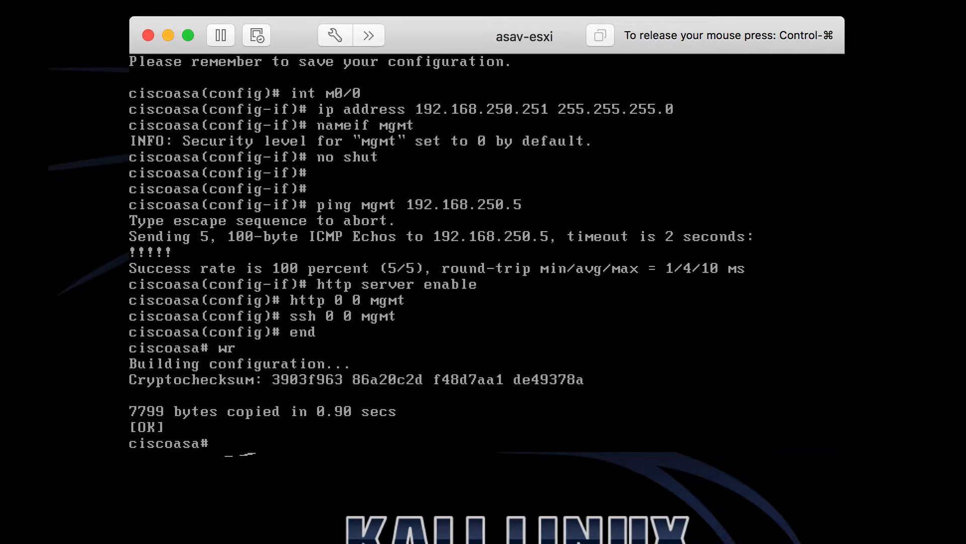
Launch the Cisco ASDM-IDM Launcher and place its window beside the ASAv console.
{"action": "left_click_drag", "start_coordinate": [296, 36], "coordinate": [204, 48]}
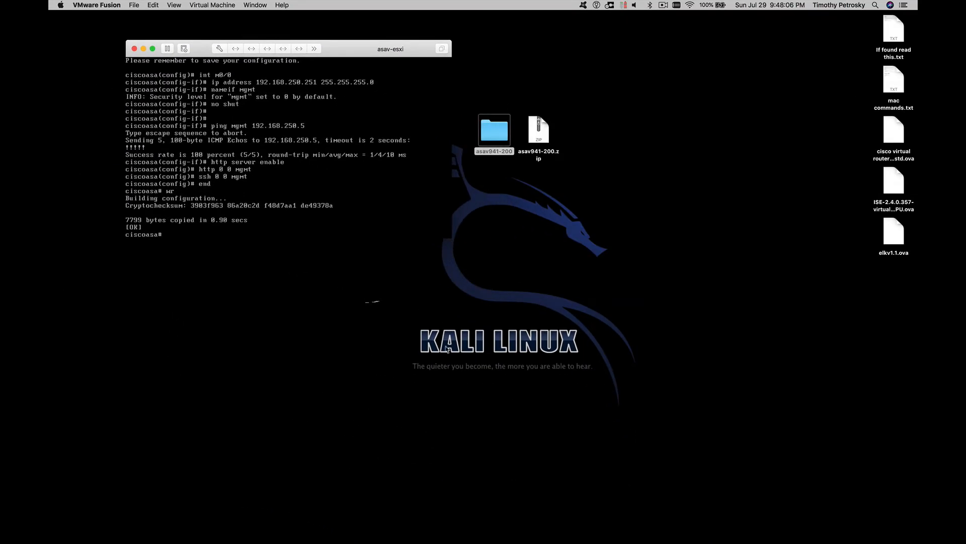
{"action": "mouse_move", "coordinate": [617, 535]}
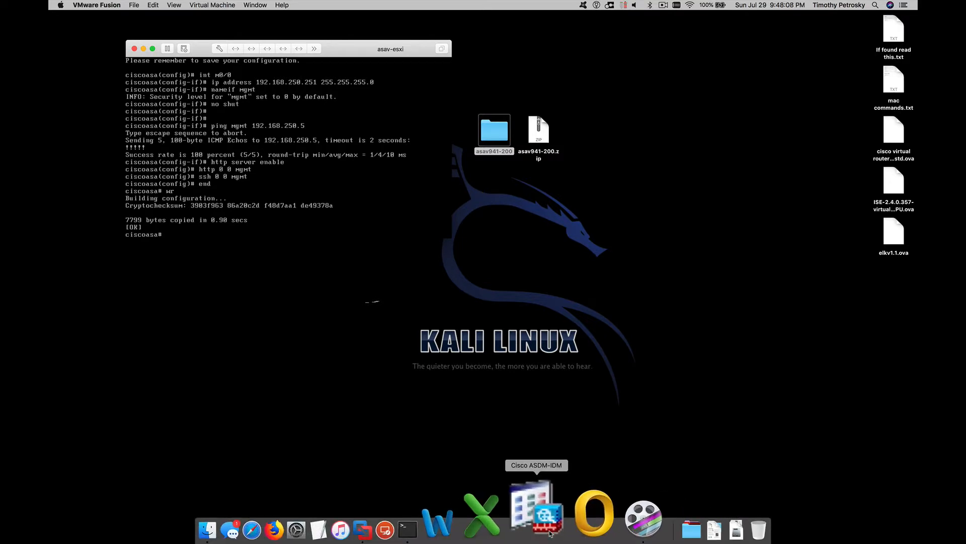
{"action": "left_click", "coordinate": [526, 526]}
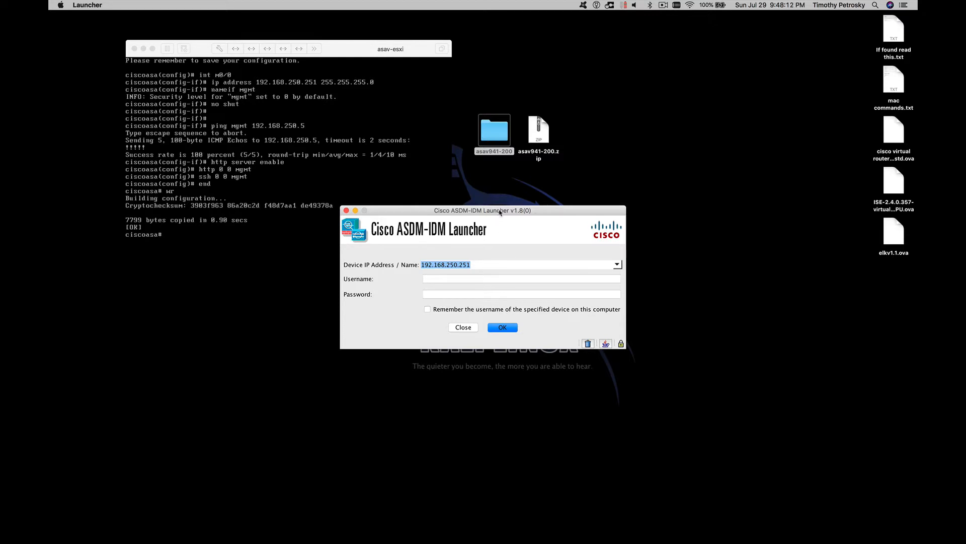
{"action": "left_click_drag", "start_coordinate": [501, 209], "coordinate": [617, 195]}
{"action": "mouse_move", "coordinate": [382, 526]}
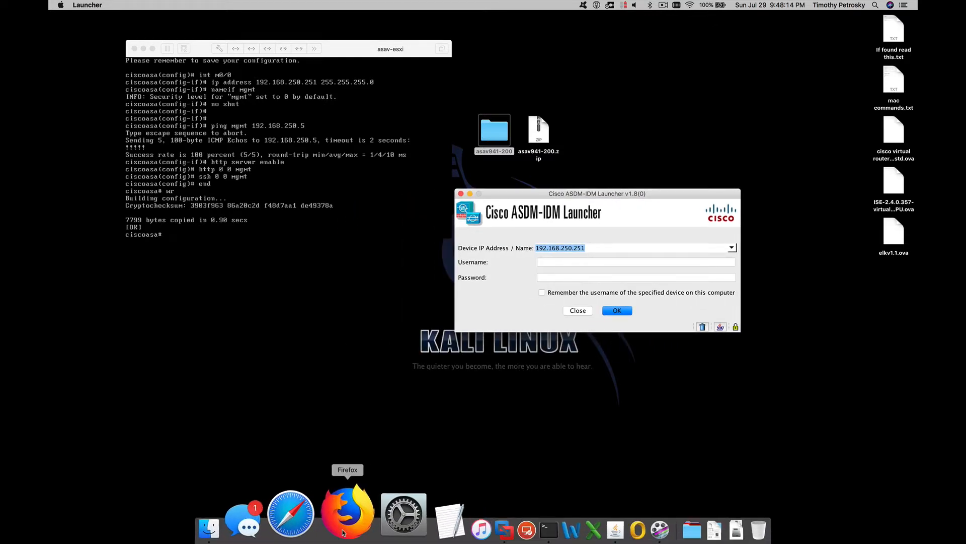
{"action": "left_click", "coordinate": [323, 525]}
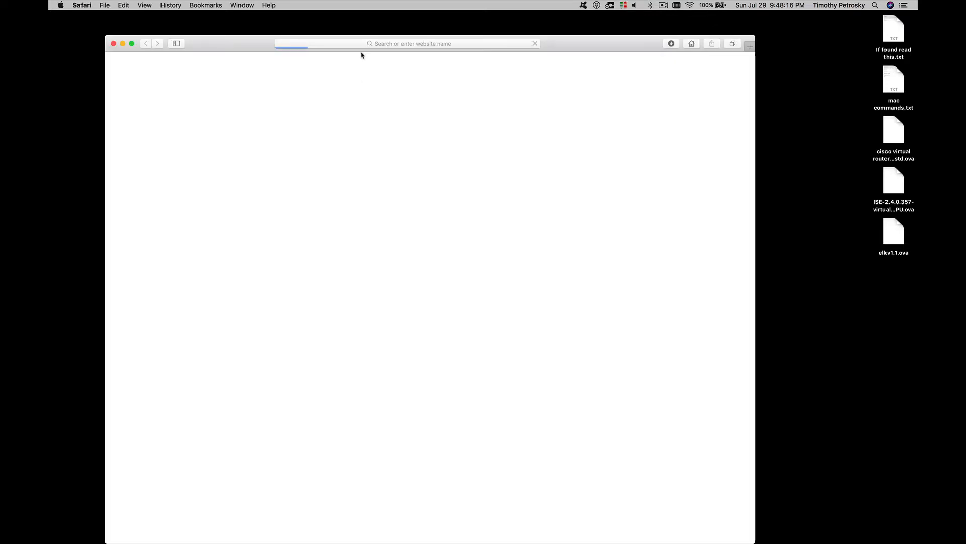
{"action": "left_click", "coordinate": [363, 45]}
{"action": "type", "text": "ht"}
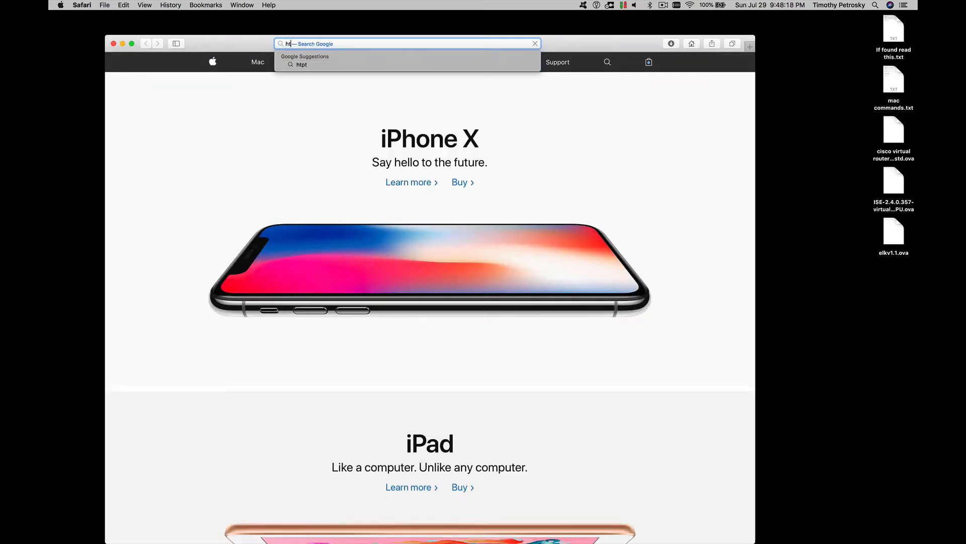
{"action": "type", "text": "tps://192.168.10.10"}
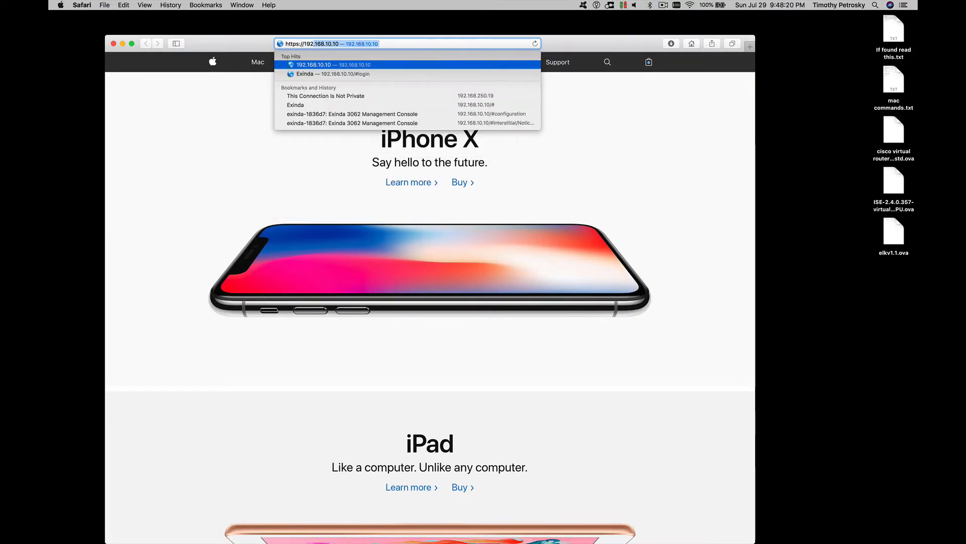
{"action": "key", "text": "BackSpace"}
{"action": "key", "text": "BackSpace"}
{"action": "key", "text": "BackSpace"}
{"action": "key", "text": "BackSpace"}
{"action": "key", "text": "BackSpace"}
{"action": "key", "text": "BackSpace"}
{"action": "type", "text": "250.251"}
{"action": "key", "text": "Return"}
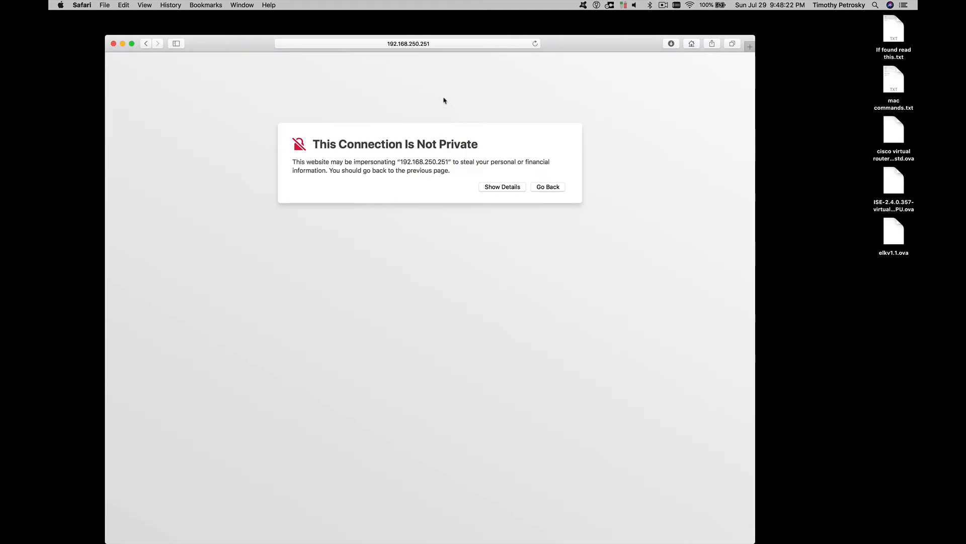
Show the certificate warning's details and choose to visit the 192.168.250.251 website anyway.
{"action": "left_click", "coordinate": [509, 189]}
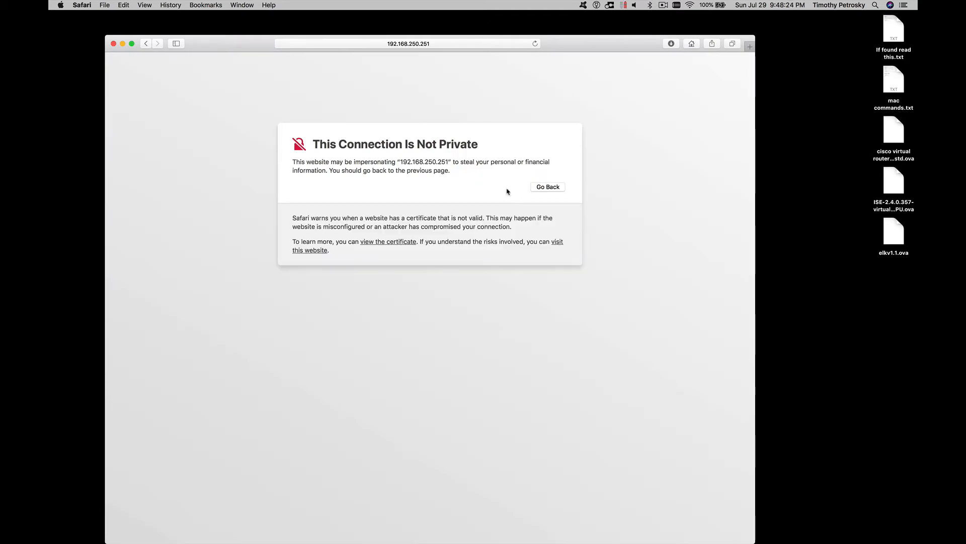
{"action": "left_click", "coordinate": [313, 250]}
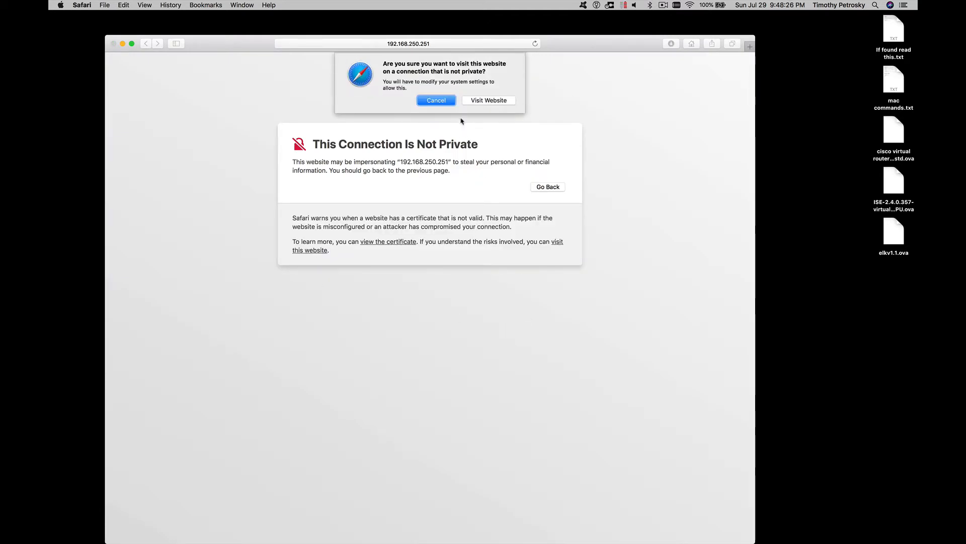
{"action": "left_click", "coordinate": [489, 100]}
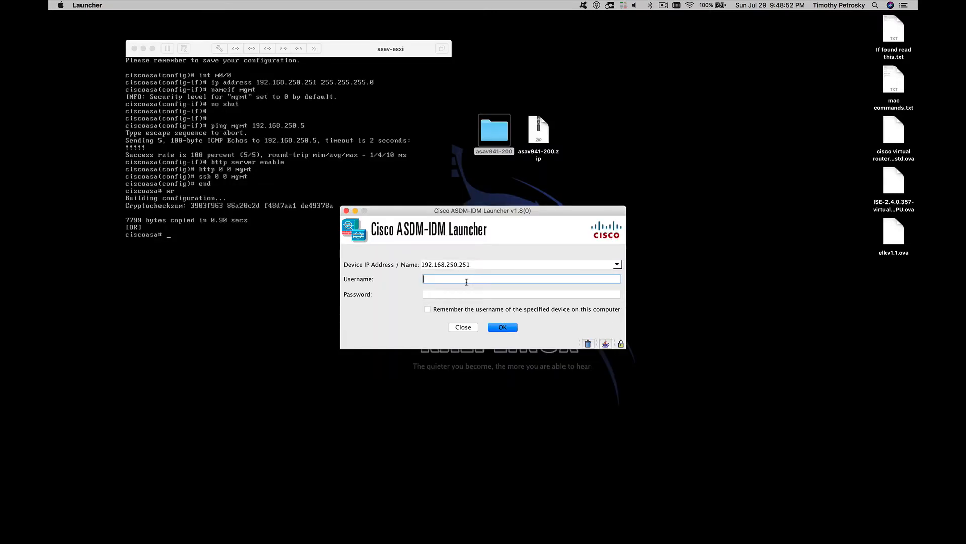
Connect to 192.168.250.251 from the ASDM-IDM Launcher and open the Device Setup interface configuration.
{"action": "left_click", "coordinate": [504, 327]}
{"action": "left_click", "coordinate": [531, 304]}
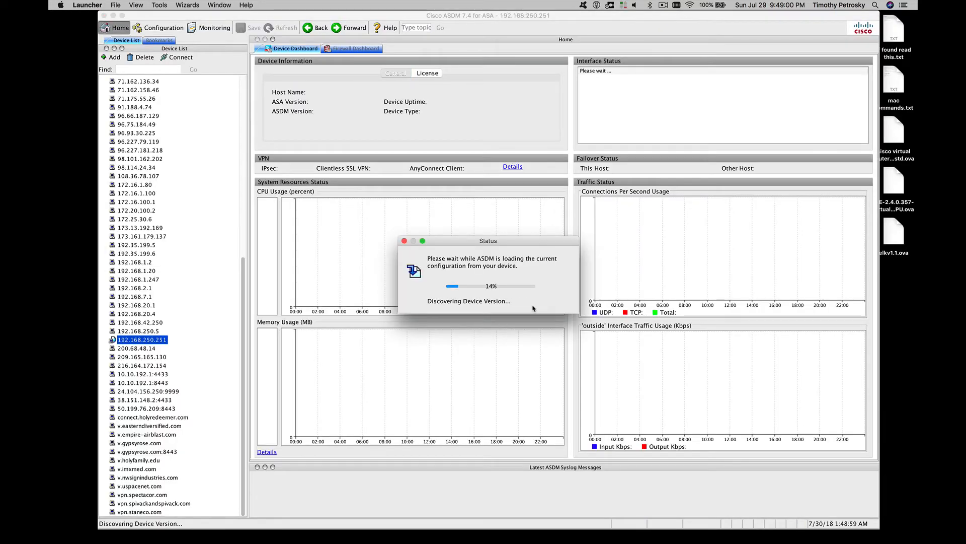
{"action": "mouse_move", "coordinate": [318, 16]}
{"action": "left_mouse_down"}
{"action": "mouse_move", "coordinate": [493, 116]}
{"action": "mouse_move", "coordinate": [462, 99]}
{"action": "mouse_move", "coordinate": [396, 173]}
{"action": "mouse_move", "coordinate": [326, 19]}
{"action": "mouse_move", "coordinate": [315, 19]}
{"action": "left_mouse_up"}
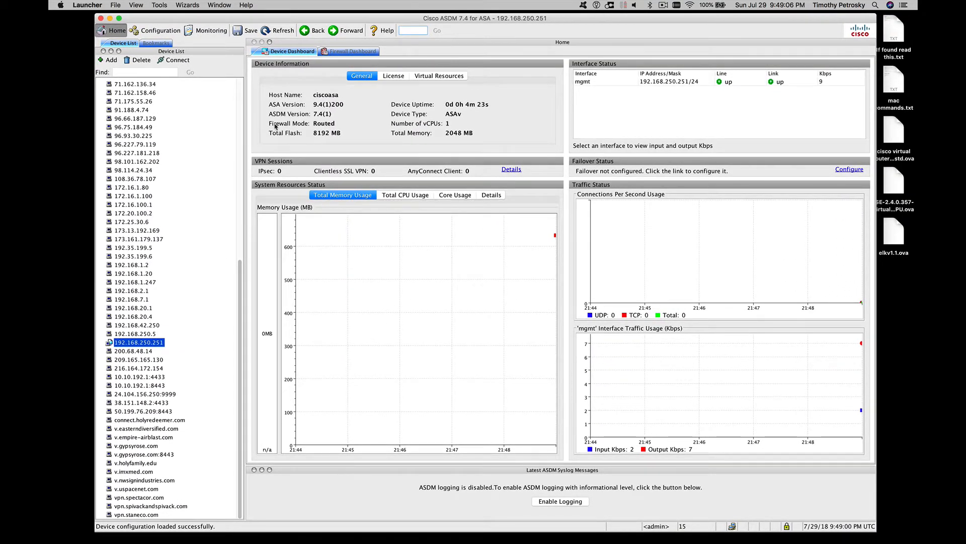
{"action": "left_click", "coordinate": [160, 31]}
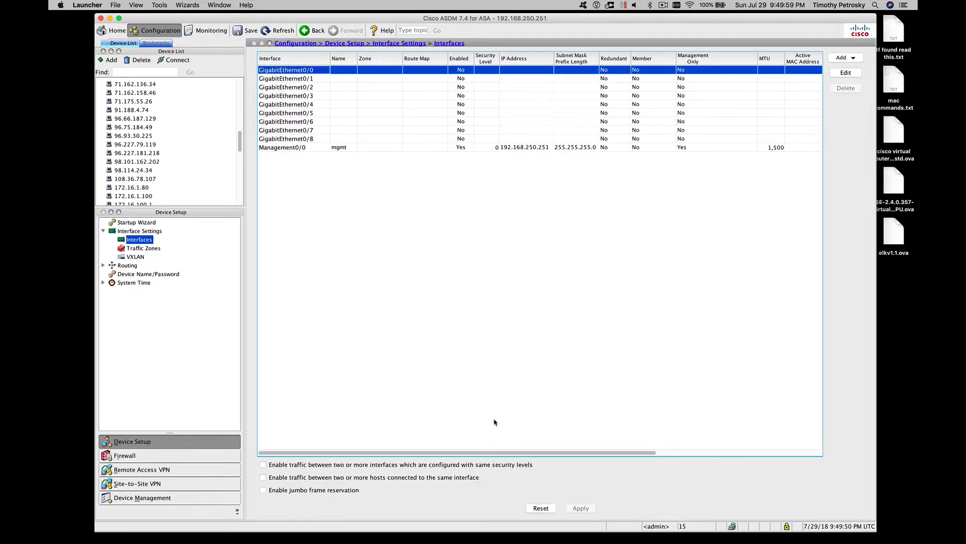
Switch to VMware Fusion, open its network preferences, and place the preferences window fully in view.
{"action": "key", "text": "super+Tab"}
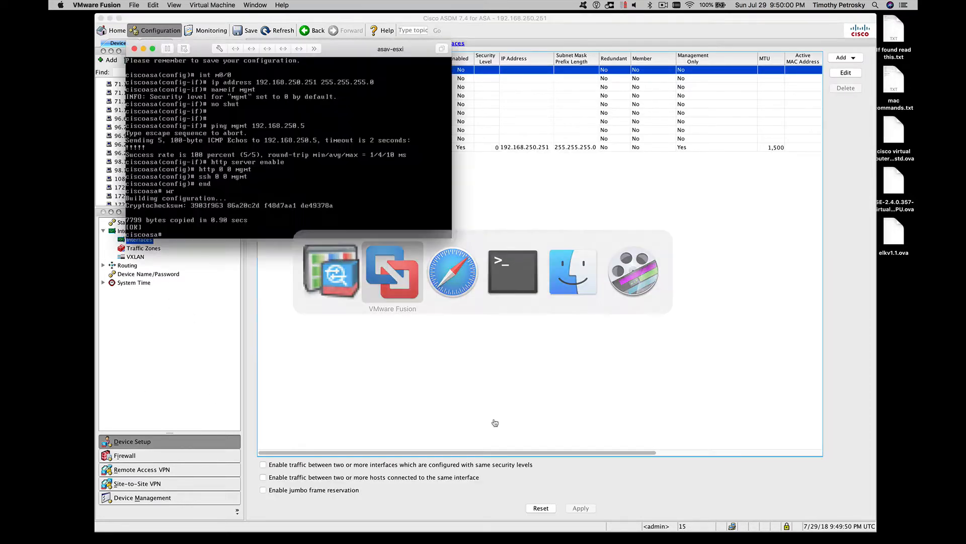
{"action": "left_click_drag", "start_coordinate": [342, 54], "coordinate": [539, 110]}
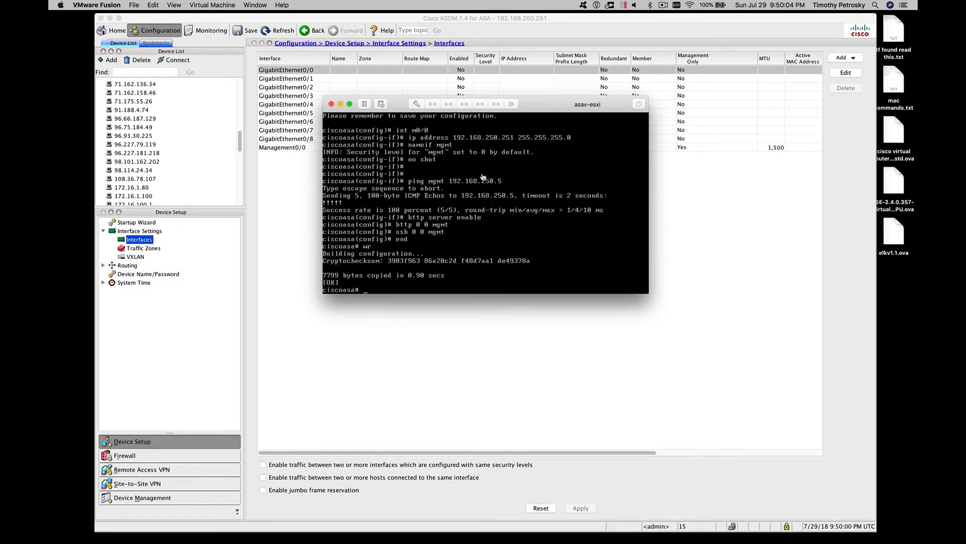
{"action": "left_click", "coordinate": [244, 6]}
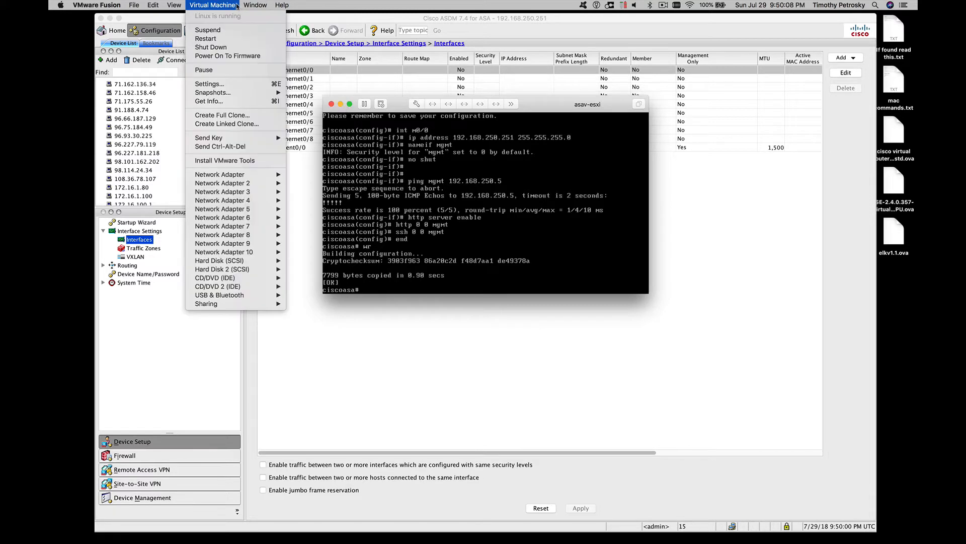
{"action": "mouse_move", "coordinate": [174, 6]}
{"action": "mouse_move", "coordinate": [113, 4]}
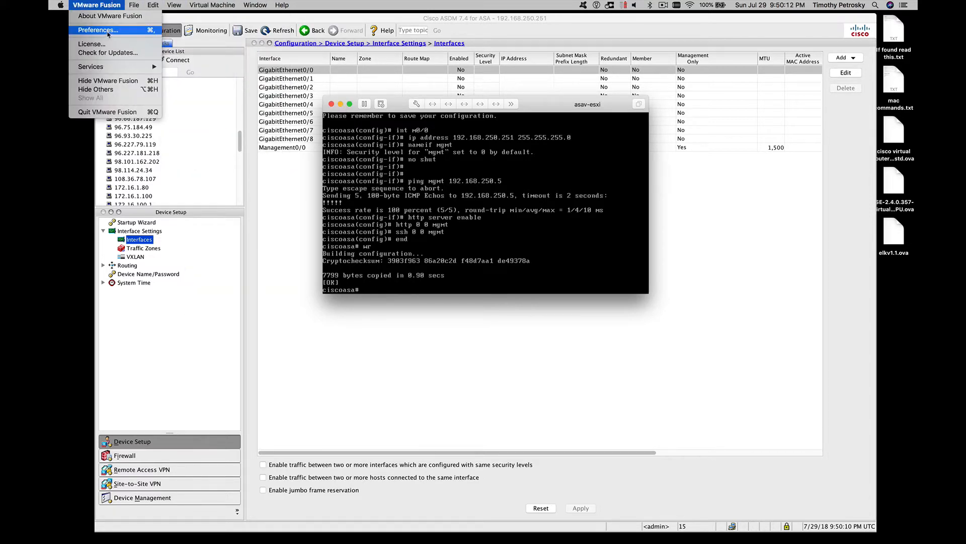
{"action": "left_click", "coordinate": [107, 31]}
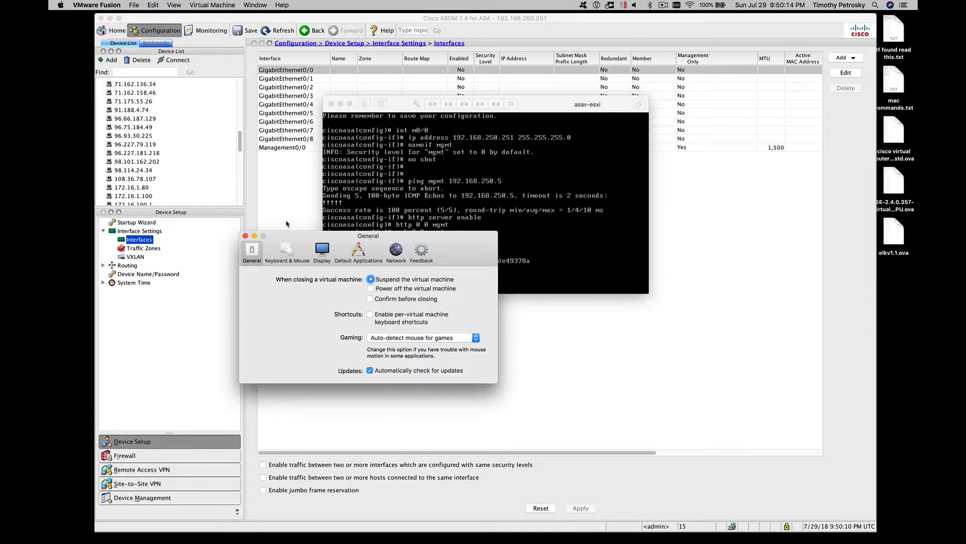
{"action": "left_click", "coordinate": [397, 250]}
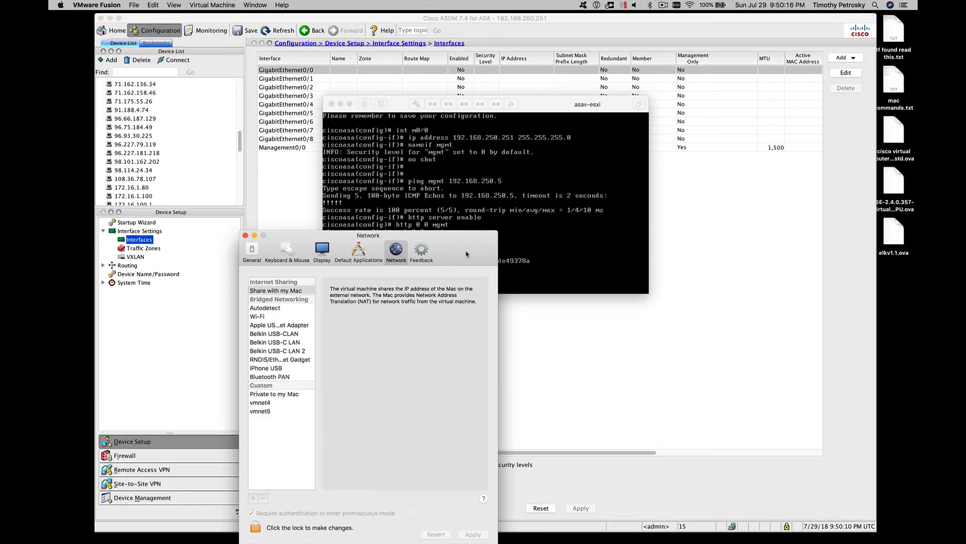
{"action": "left_click_drag", "start_coordinate": [466, 254], "coordinate": [554, 90]}
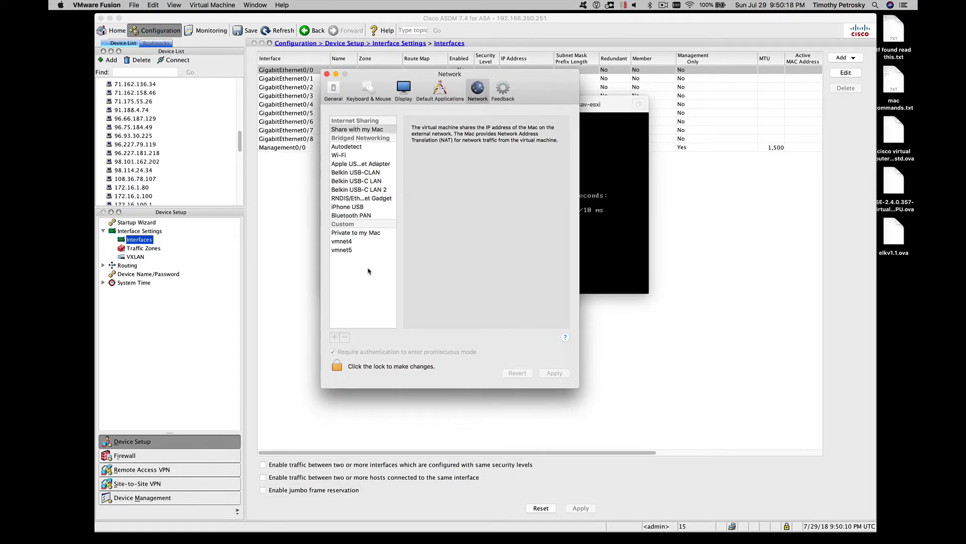
Unlock the network preferences for changes by entering the administrator account password.
{"action": "left_click", "coordinate": [352, 281]}
{"action": "left_click", "coordinate": [336, 366]}
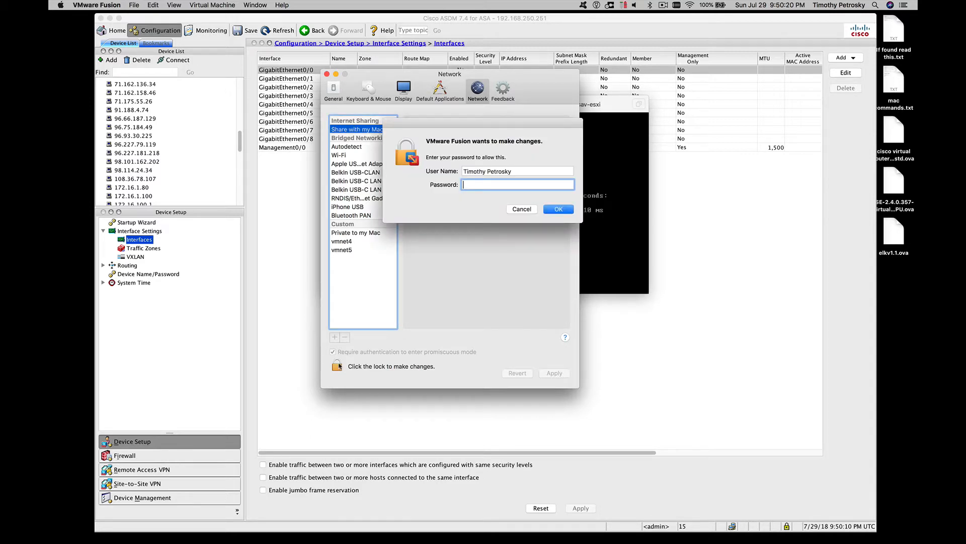
{"action": "type", "text": "**********"}
{"action": "key", "text": "Return"}
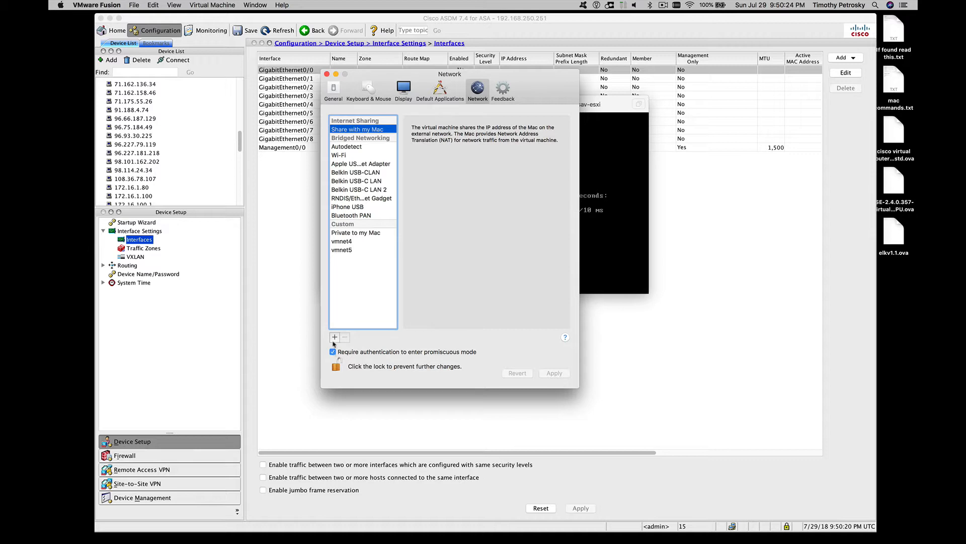
Add a custom virtual network with DHCP address assignment turned off, apply it, and close the preferences.
{"action": "left_click", "coordinate": [334, 337]}
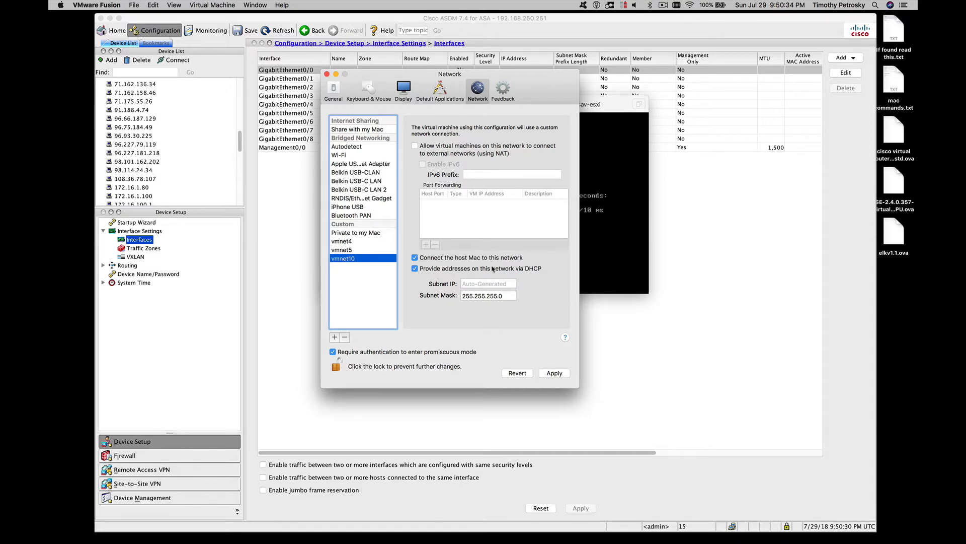
{"action": "left_click", "coordinate": [445, 272]}
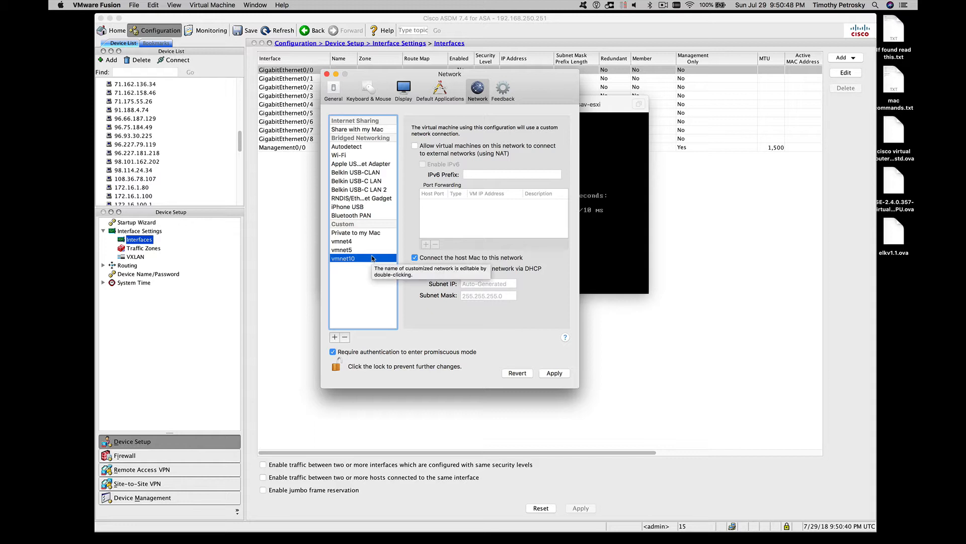
{"action": "left_click", "coordinate": [554, 373]}
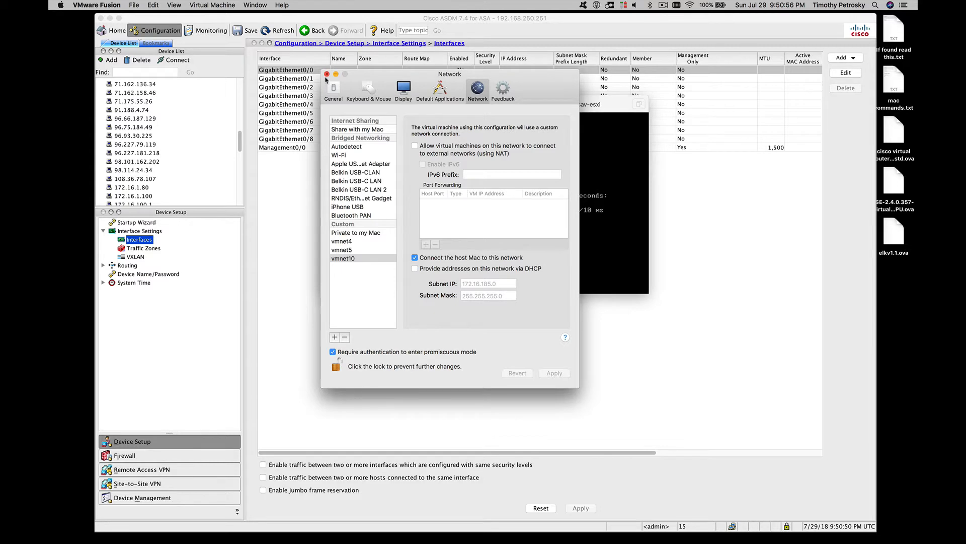
{"action": "left_click", "coordinate": [326, 74]}
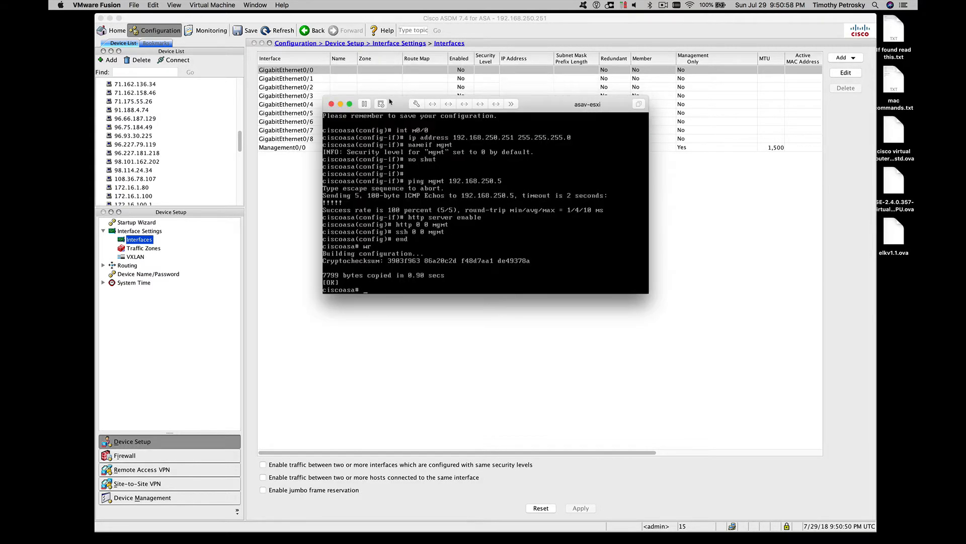
Open the asav-esxi virtual machine's settings and connect Network Adapter 2 to the custom network vmnet10.
{"action": "left_click_drag", "start_coordinate": [414, 93], "coordinate": [412, 94]}
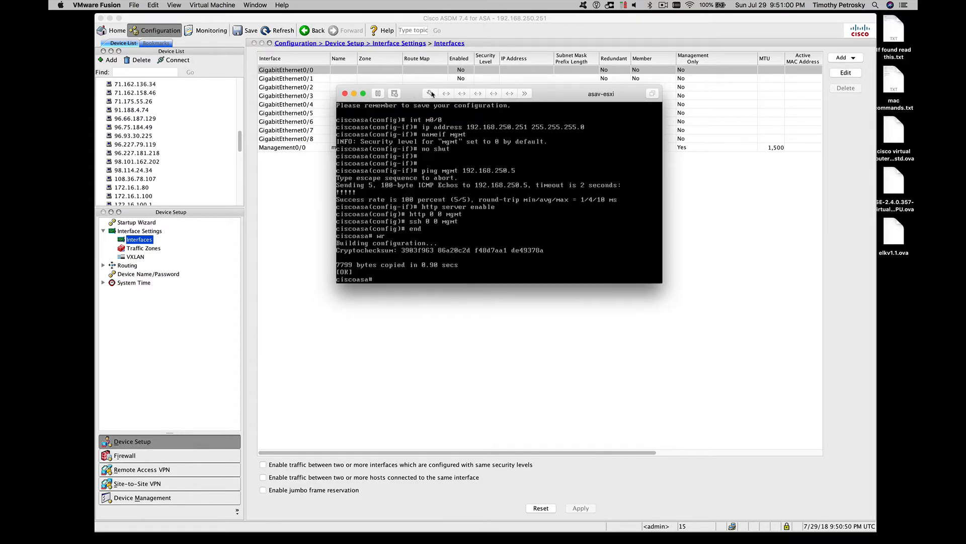
{"action": "left_click", "coordinate": [431, 93]}
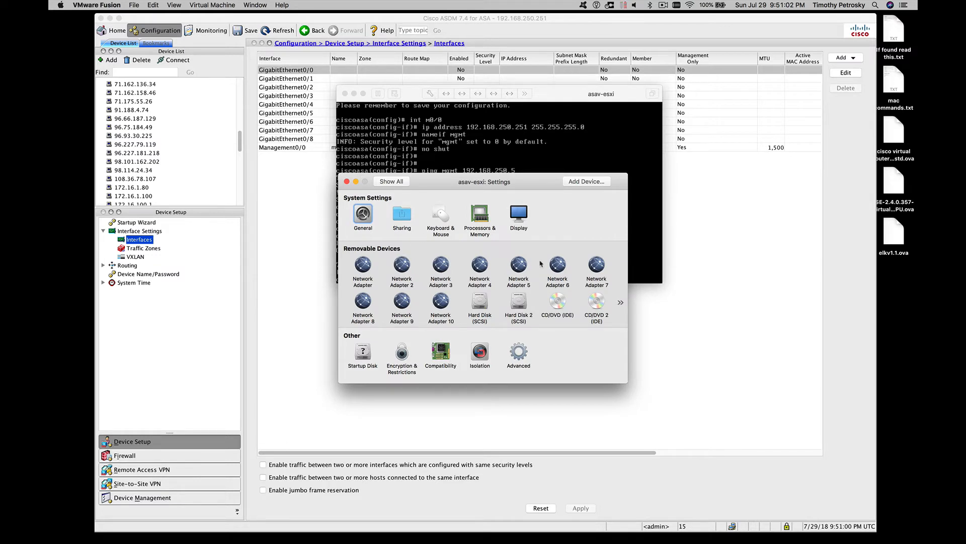
{"action": "left_click", "coordinate": [401, 265]}
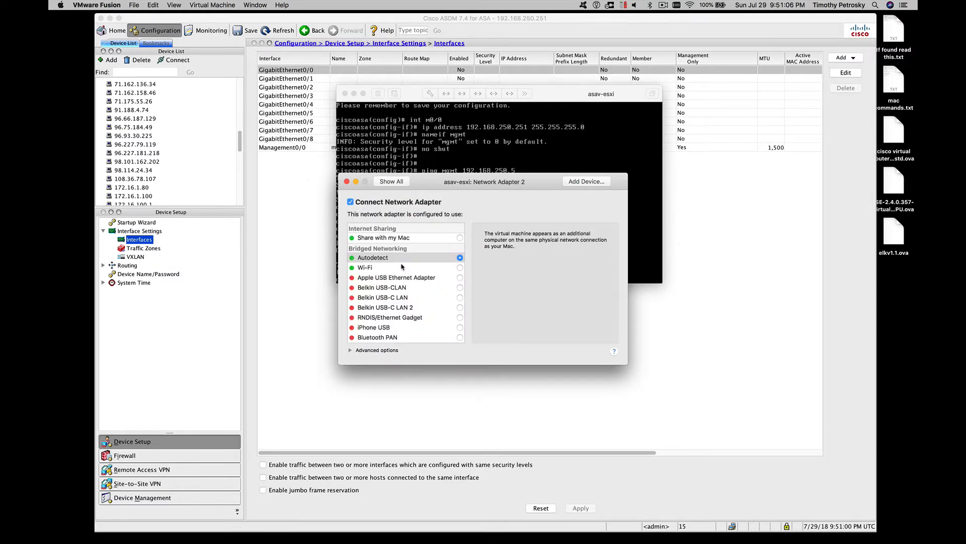
{"action": "scroll", "coordinate": [432, 302], "scroll_direction": "down", "scroll_amount": 5}
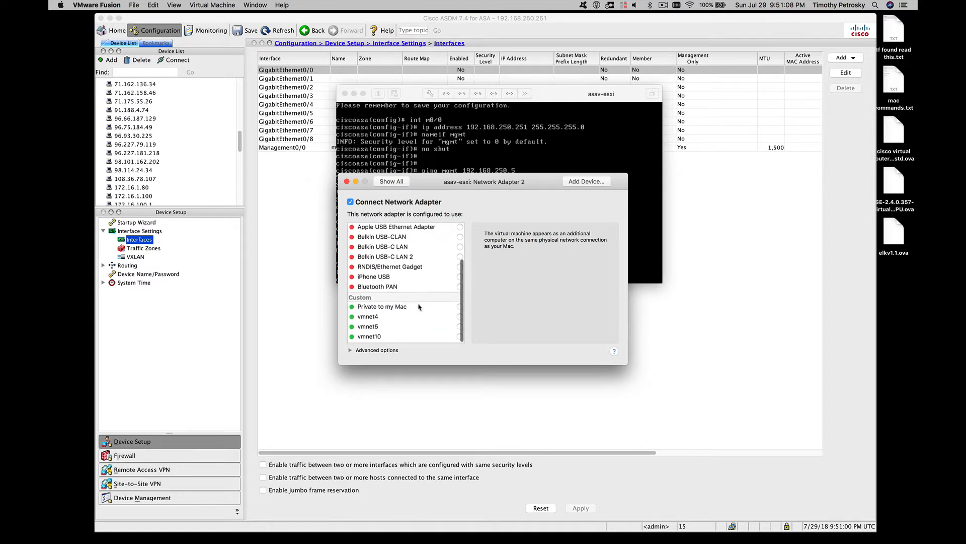
{"action": "left_click", "coordinate": [442, 337]}
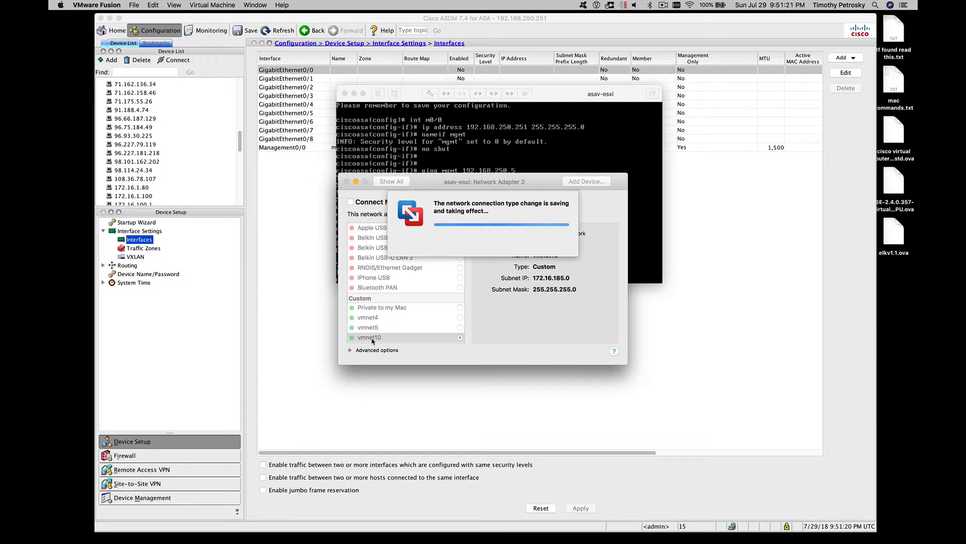
Switch to OmniGraffle and draw a rectangle about 313 × 241 px for the firewall, placed near the canvas centre.
{"action": "key", "text": "super+Tab"}
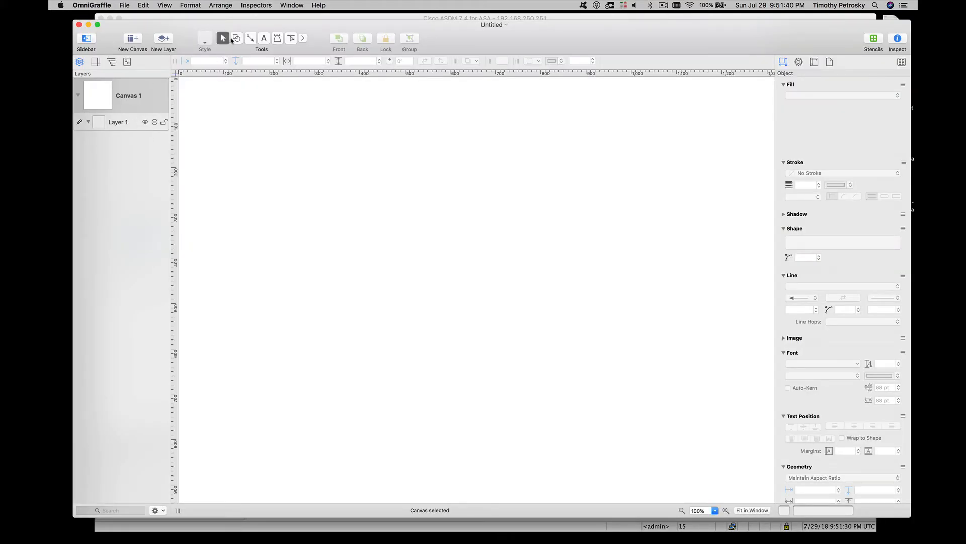
{"action": "left_click", "coordinate": [236, 39]}
{"action": "left_click_drag", "start_coordinate": [356, 178], "coordinate": [498, 288]}
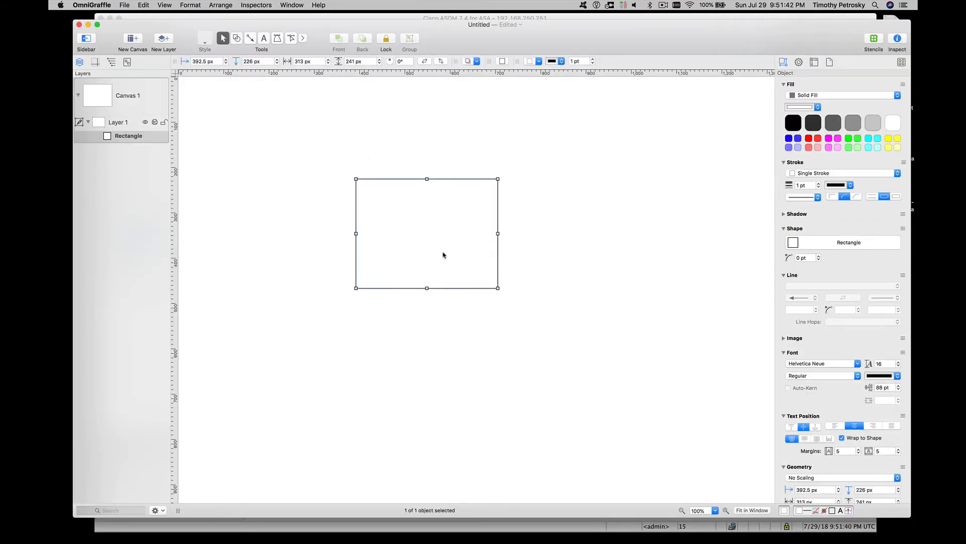
{"action": "left_click_drag", "start_coordinate": [442, 255], "coordinate": [503, 306]}
Draw a small box about 81 × 31.5 px and label it MGMT for the firewall's management interface.
{"action": "left_click", "coordinate": [237, 39]}
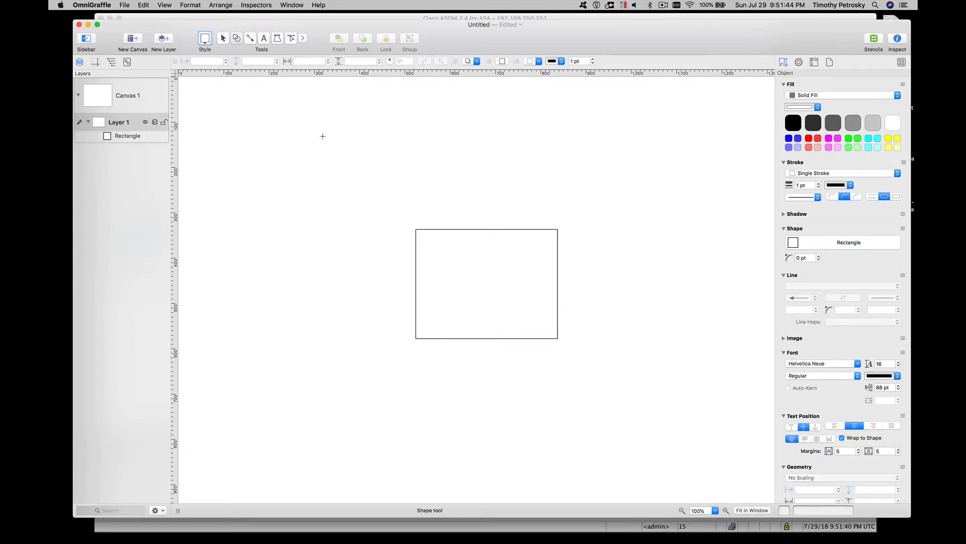
{"action": "mouse_move", "coordinate": [329, 150]}
{"action": "left_mouse_down"}
{"action": "mouse_move", "coordinate": [382, 194]}
{"action": "mouse_move", "coordinate": [412, 196]}
{"action": "mouse_move", "coordinate": [399, 204]}
{"action": "mouse_move", "coordinate": [451, 302]}
{"action": "mouse_move", "coordinate": [529, 271]}
{"action": "left_mouse_up"}
{"action": "double_click", "coordinate": [404, 198]}
{"action": "type", "text": "MGMT"}
{"action": "left_click", "coordinate": [384, 218]}
Duplicate the MGMT box, relabel the copy G0/0, and place it near the opposite edge inside the large rectangle.
{"action": "key", "text": "super+d"}
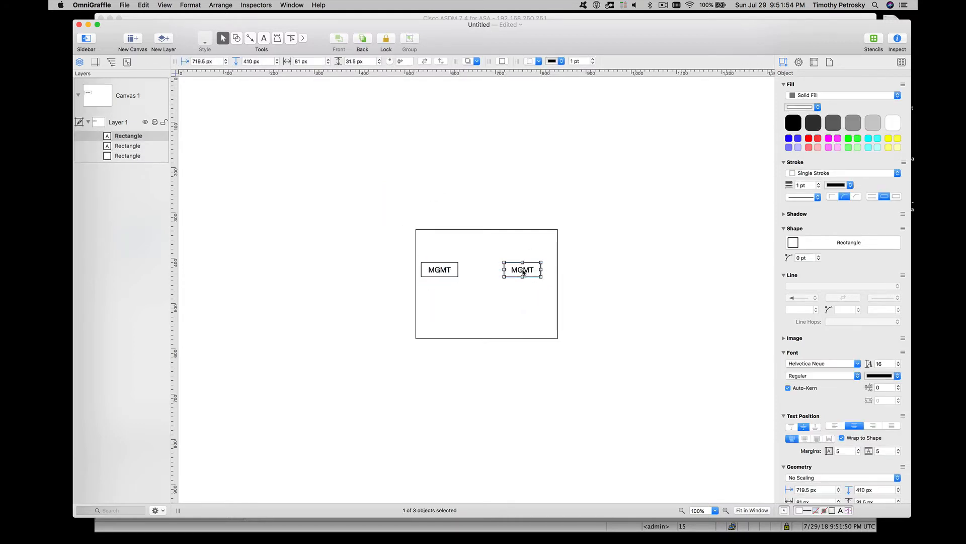
{"action": "double_click", "coordinate": [522, 270]}
{"action": "type", "text": "G0/0"}
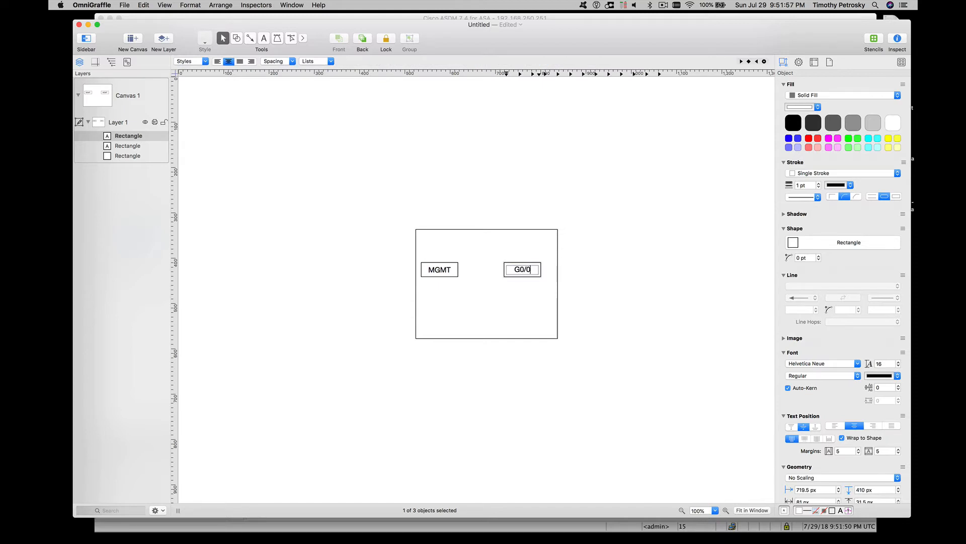
{"action": "left_click", "coordinate": [517, 287]}
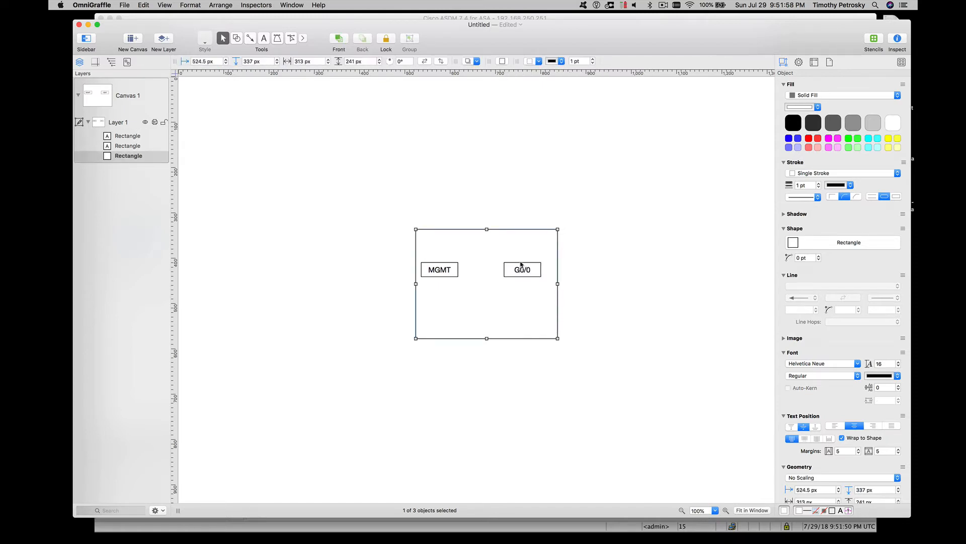
{"action": "left_click_drag", "start_coordinate": [521, 269], "coordinate": [532, 270]}
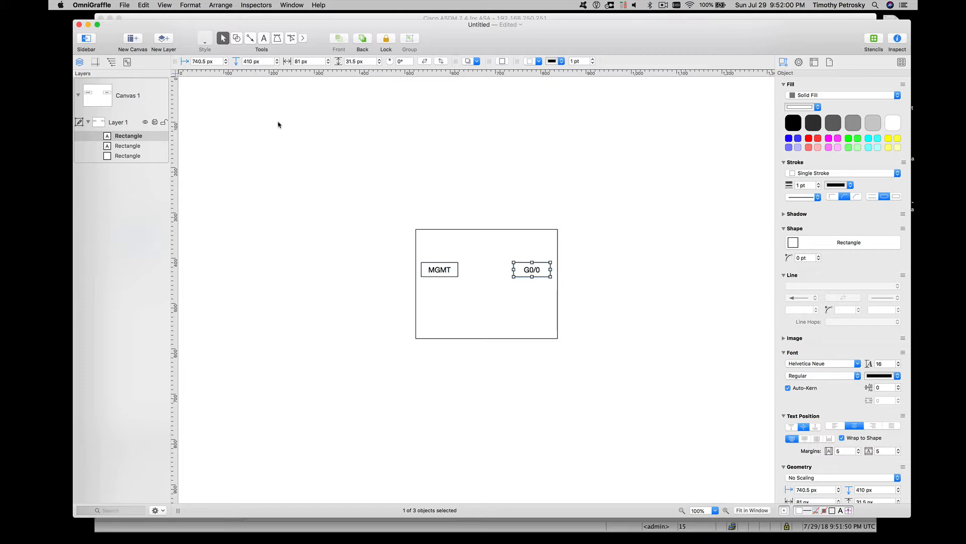
Draw a horizontal line outward from the MGMT box and place the text label WIFI above its outer end.
{"action": "left_click", "coordinate": [250, 39]}
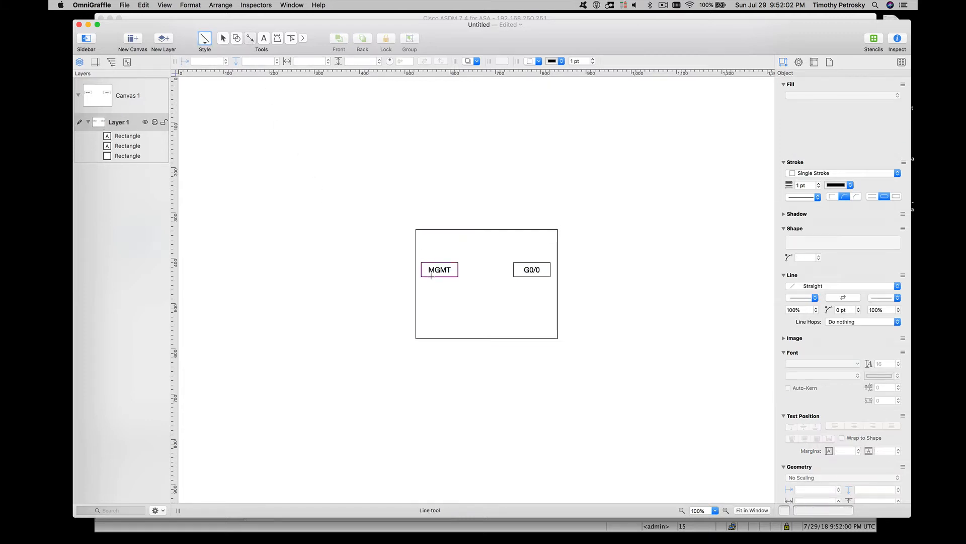
{"action": "left_click_drag", "start_coordinate": [432, 268], "coordinate": [284, 269]}
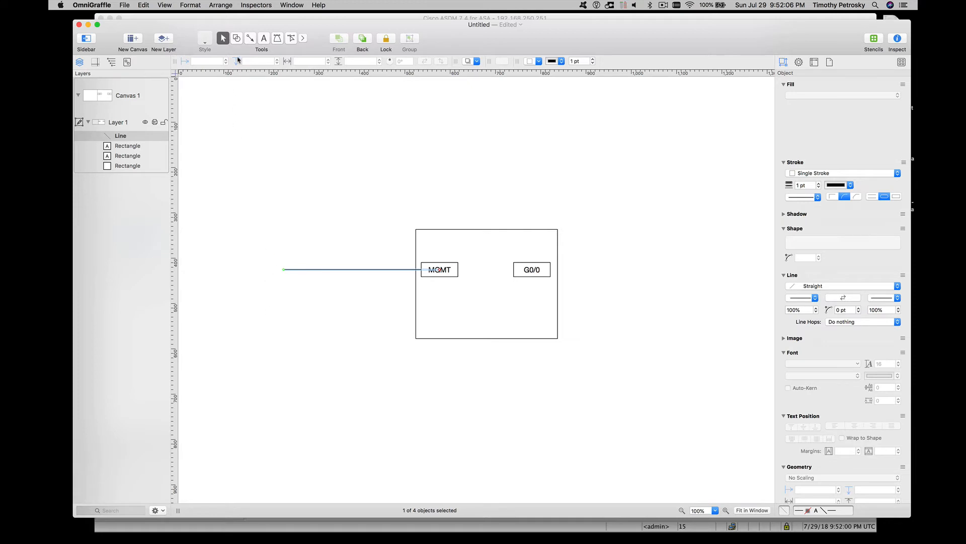
{"action": "left_click", "coordinate": [264, 38]}
{"action": "left_click", "coordinate": [283, 267]}
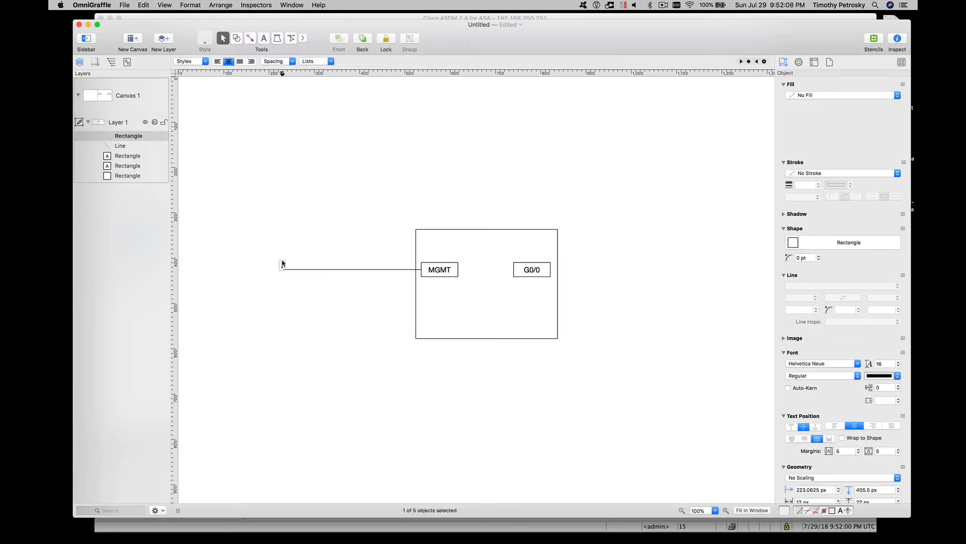
{"action": "type", "text": "WIFI"}
{"action": "left_click", "coordinate": [288, 307]}
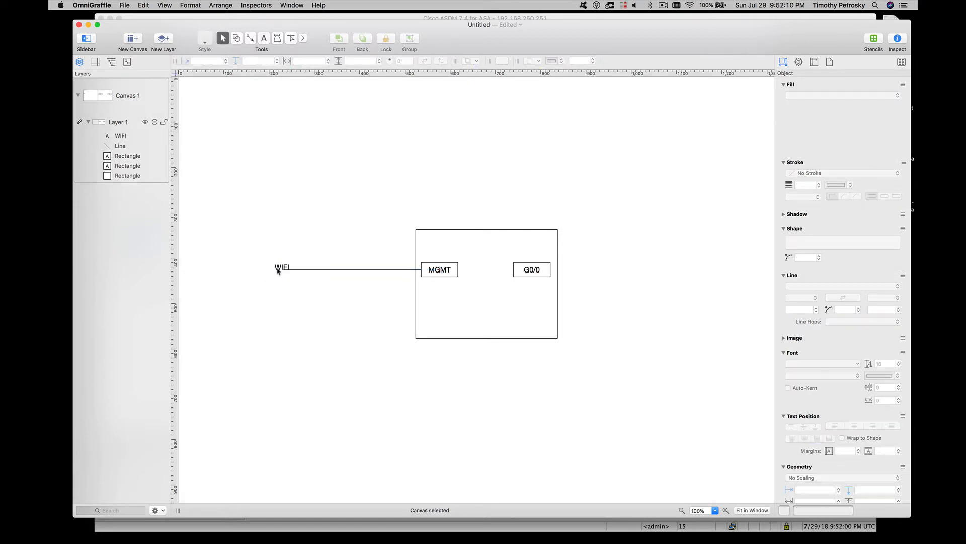
{"action": "left_click_drag", "start_coordinate": [279, 267], "coordinate": [284, 260]}
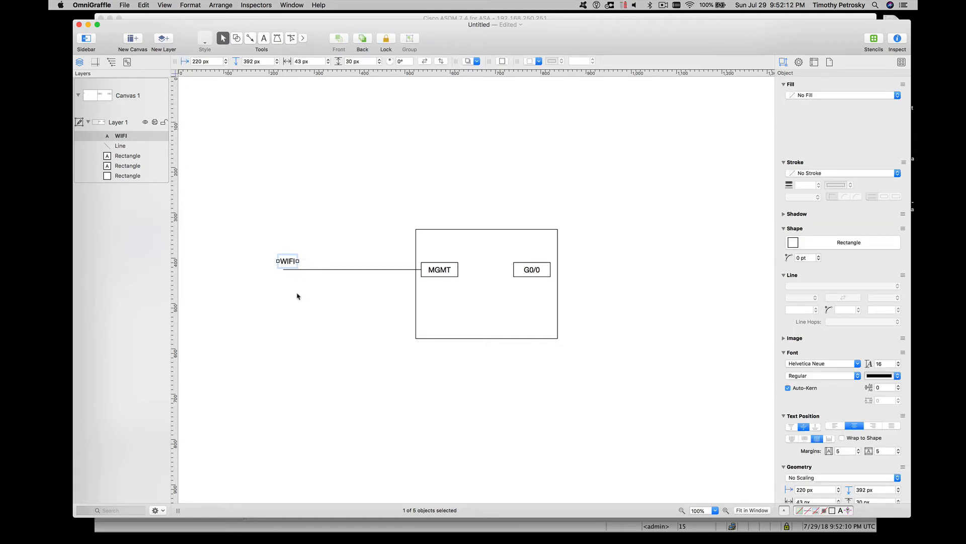
Draw a horizontal line outward from the G0/0 box and add the text label VMNET10 on it.
{"action": "left_click", "coordinate": [250, 38]}
{"action": "left_click_drag", "start_coordinate": [534, 269], "coordinate": [687, 269]}
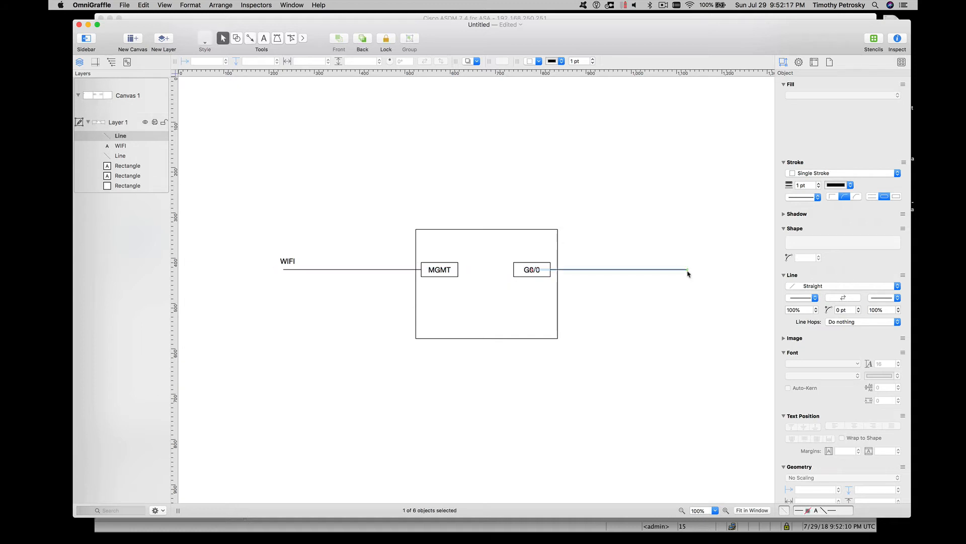
{"action": "left_click", "coordinate": [264, 39]}
{"action": "left_click", "coordinate": [604, 263]}
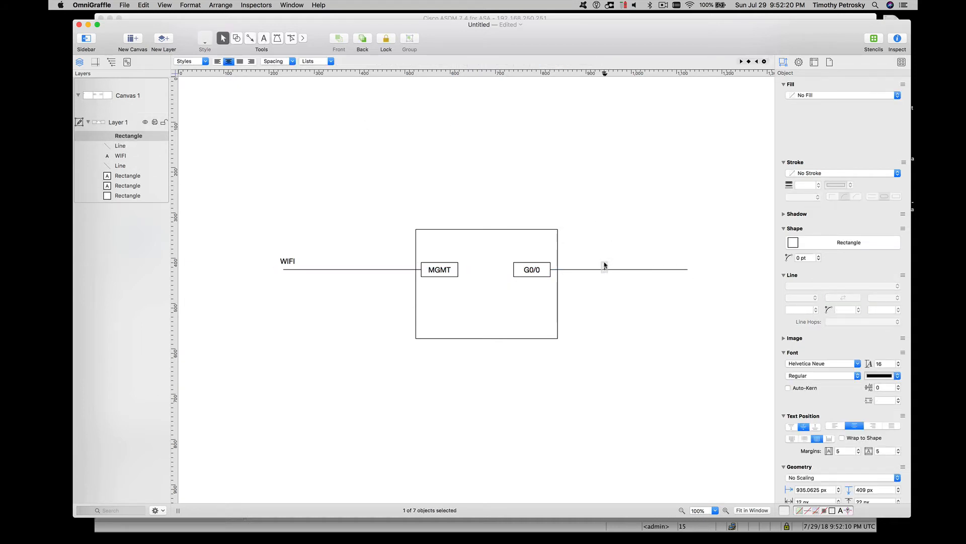
{"action": "type", "text": "V"}
{"action": "key", "text": "super+Tab"}
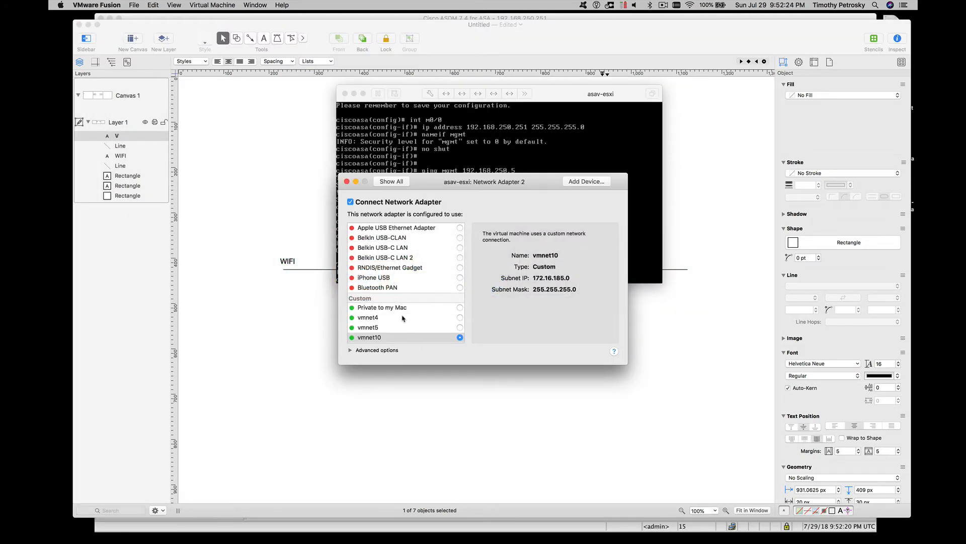
{"action": "key", "text": "super+Tab"}
{"action": "type", "text": "M"}
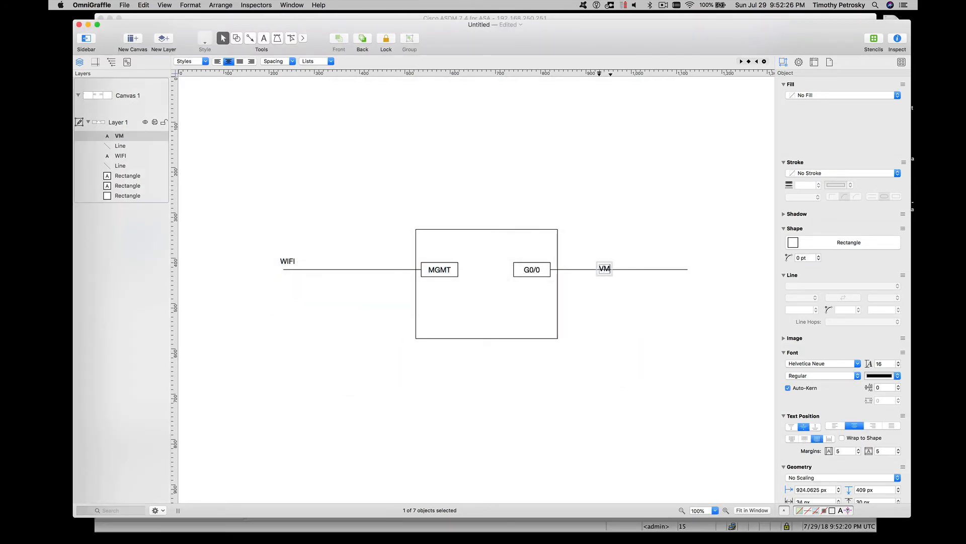
{"action": "type", "text": "NET10"}
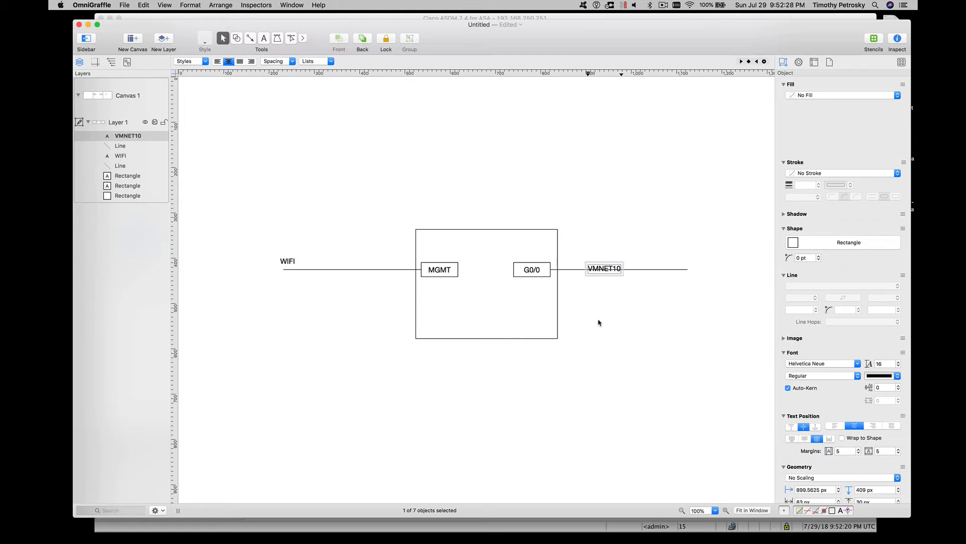
Move the VMNET10 label off the line so that it sits just above it.
{"action": "left_click", "coordinate": [611, 283]}
{"action": "left_click_drag", "start_coordinate": [607, 270], "coordinate": [619, 262]}
{"action": "left_click", "coordinate": [629, 276]}
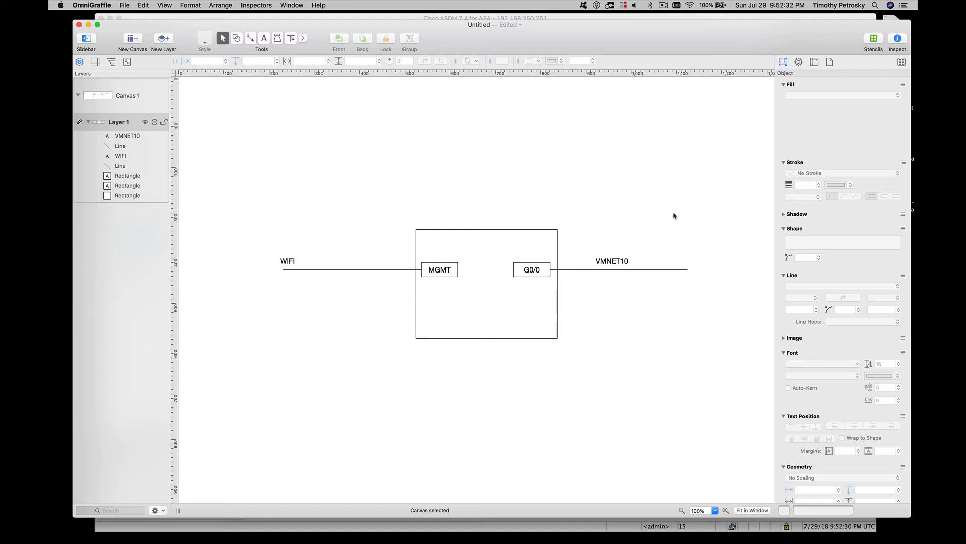
Duplicate the MGMT box into the empty area above the VMNET10 line and relabel the copy WIN7.
{"action": "left_click", "coordinate": [451, 270]}
{"action": "left_click_drag", "start_coordinate": [451, 270], "coordinate": [633, 160]}
{"action": "double_click", "coordinate": [633, 160]}
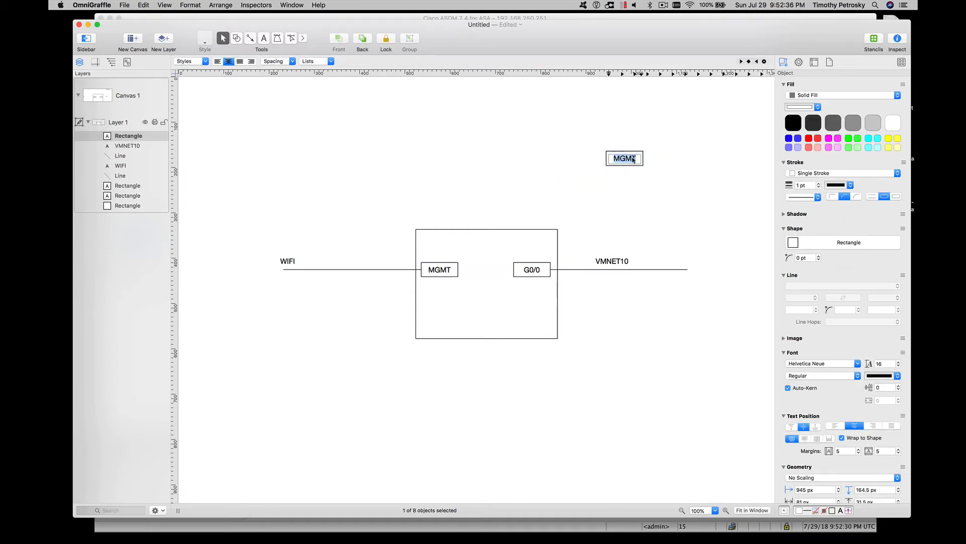
{"action": "type", "text": "WIN*&"}
{"action": "key", "text": "BackSpace"}
{"action": "key", "text": "BackSpace"}
{"action": "type", "text": "7"}
{"action": "left_click", "coordinate": [646, 177]}
Enlarge the WIN7 box to about 81 × 81.5 px above the VMNET10 line's outer end and connect it to that line vertically.
{"action": "mouse_move", "coordinate": [637, 161]}
{"action": "left_mouse_down"}
{"action": "mouse_move", "coordinate": [717, 173]}
{"action": "mouse_move", "coordinate": [678, 187]}
{"action": "mouse_move", "coordinate": [684, 270]}
{"action": "left_mouse_up"}
{"action": "left_click", "coordinate": [251, 39]}
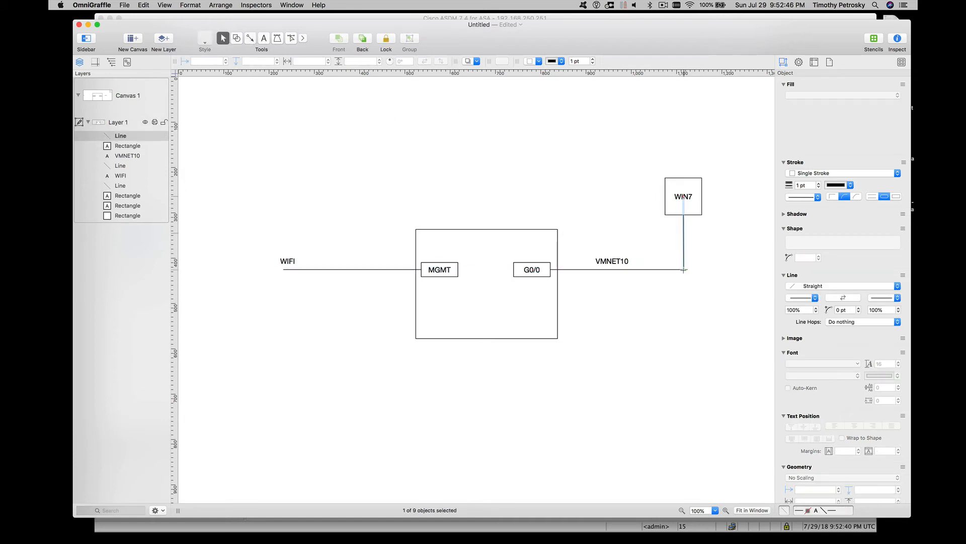
{"action": "left_click", "coordinate": [711, 249]}
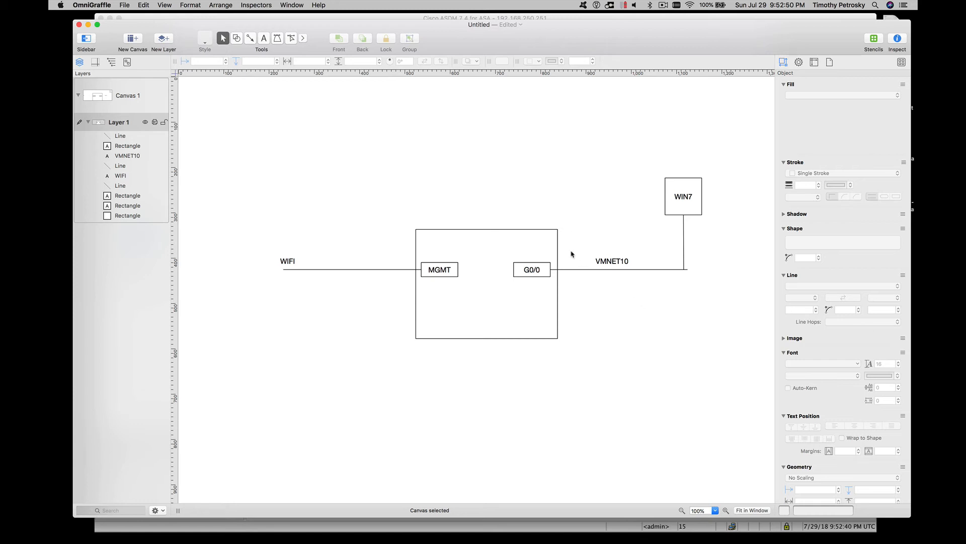
Duplicate the G0/0 box to the upper middle of the firewall rectangle and relabel the original box on the VMNET10 line G0/1.
{"action": "left_click", "coordinate": [526, 268]}
{"action": "left_click_drag", "start_coordinate": [526, 268], "coordinate": [478, 242]}
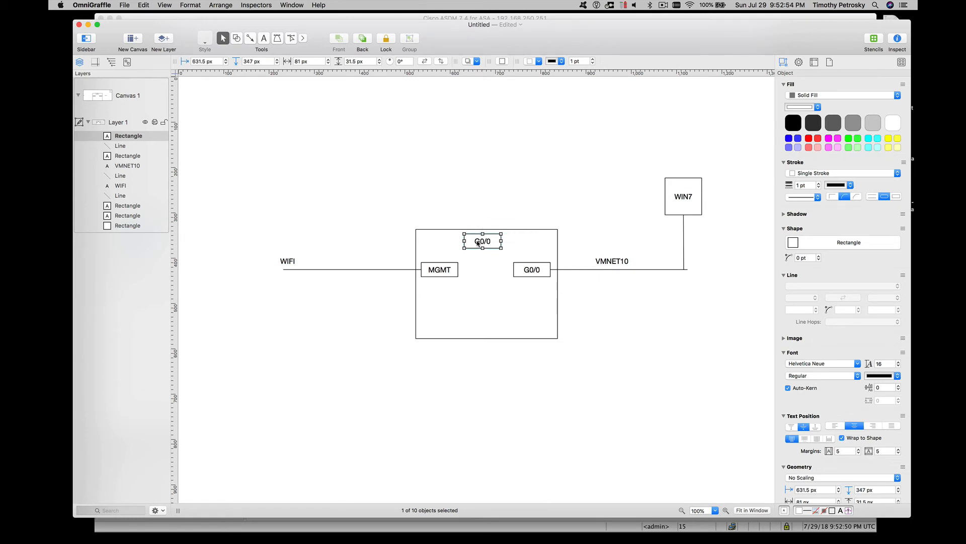
{"action": "double_click", "coordinate": [494, 244]}
{"action": "left_click", "coordinate": [533, 269]}
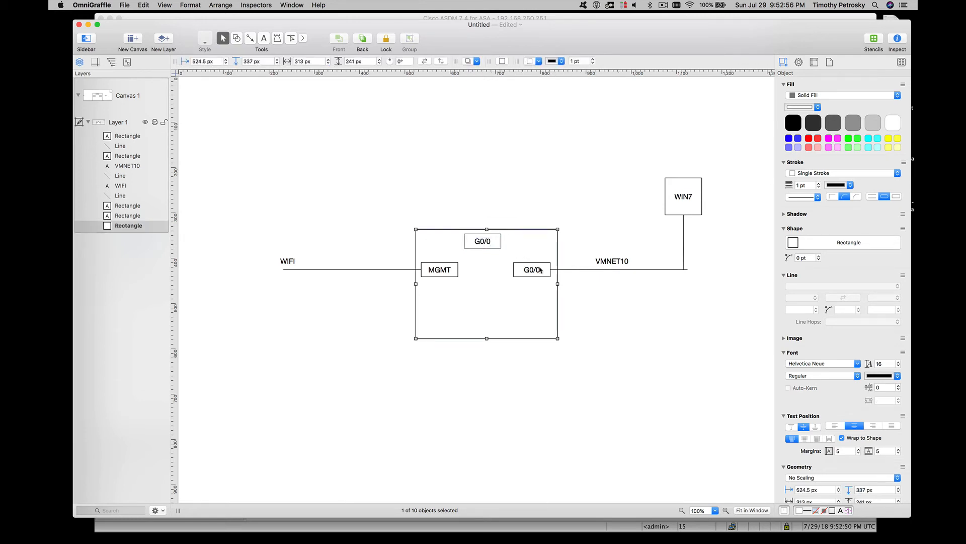
{"action": "type", "text": "1"}
{"action": "left_click", "coordinate": [483, 185]}
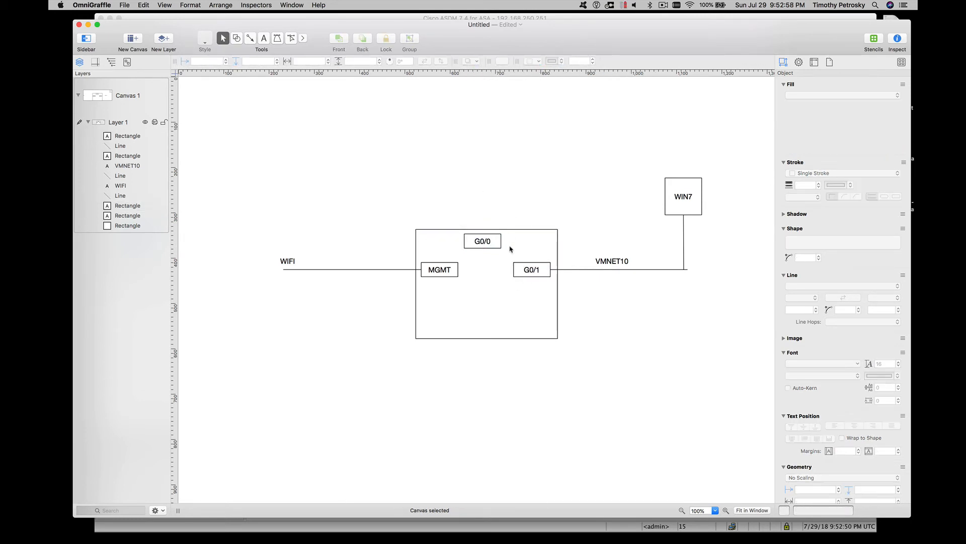
{"action": "left_click", "coordinate": [540, 273]}
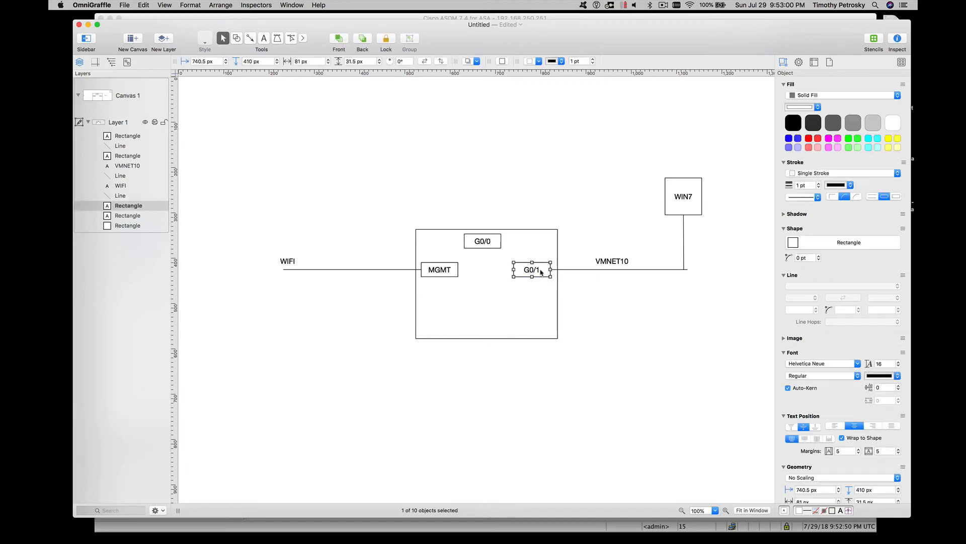
{"action": "left_click", "coordinate": [469, 210]}
Add the text label inside just below the line leaving the G0/1 box, outside the firewall rectangle.
{"action": "left_click", "coordinate": [262, 39]}
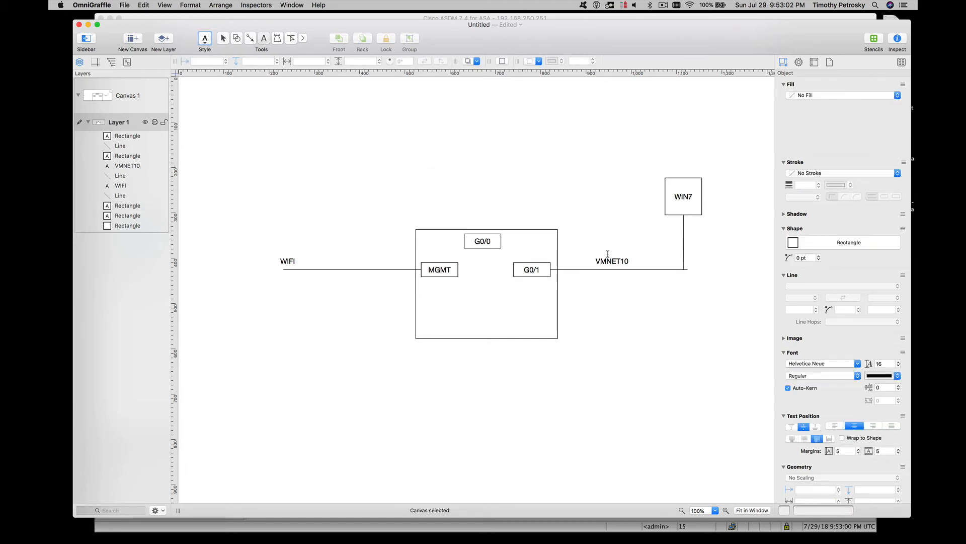
{"action": "left_click", "coordinate": [564, 280]}
{"action": "type", "text": "inside"}
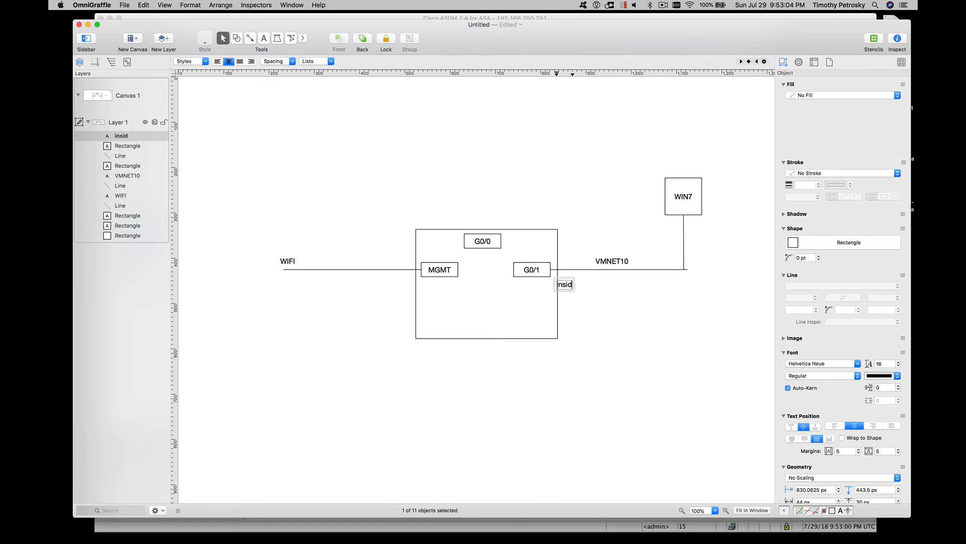
{"action": "key", "text": "Escape"}
{"action": "left_click_drag", "start_coordinate": [564, 285], "coordinate": [573, 279]}
Duplicate the inside label above the firewall rectangle near G0/0 and change the copy's text to outside.
{"action": "left_click_drag", "start_coordinate": [573, 279], "coordinate": [504, 227]}
{"action": "double_click", "coordinate": [484, 214]}
{"action": "type", "text": "outside"}
{"action": "key", "text": "Escape"}
Draw a bent line from the G0/0 box up, across and down to join the WIFI line.
{"action": "left_click", "coordinate": [250, 38]}
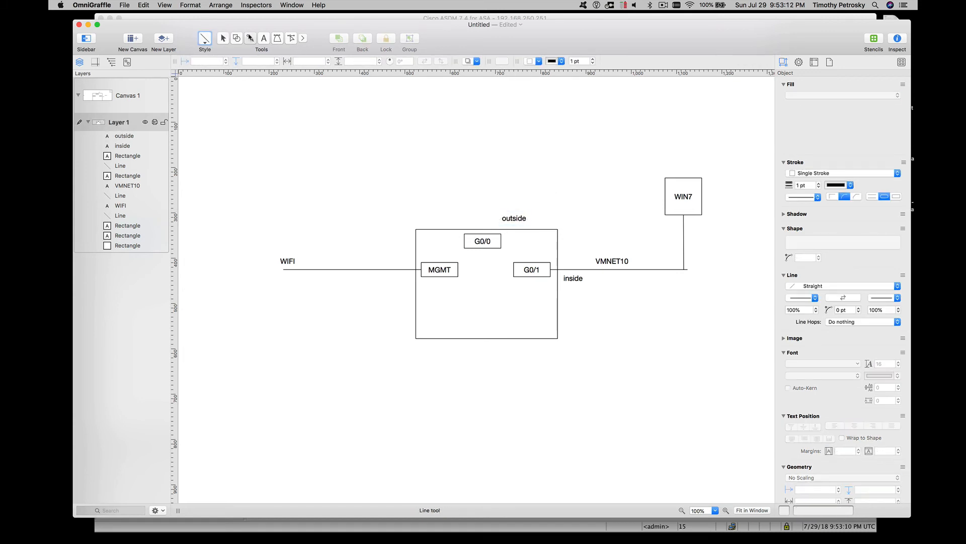
{"action": "left_click_drag", "start_coordinate": [481, 240], "coordinate": [487, 201]}
{"action": "left_click", "coordinate": [483, 203]}
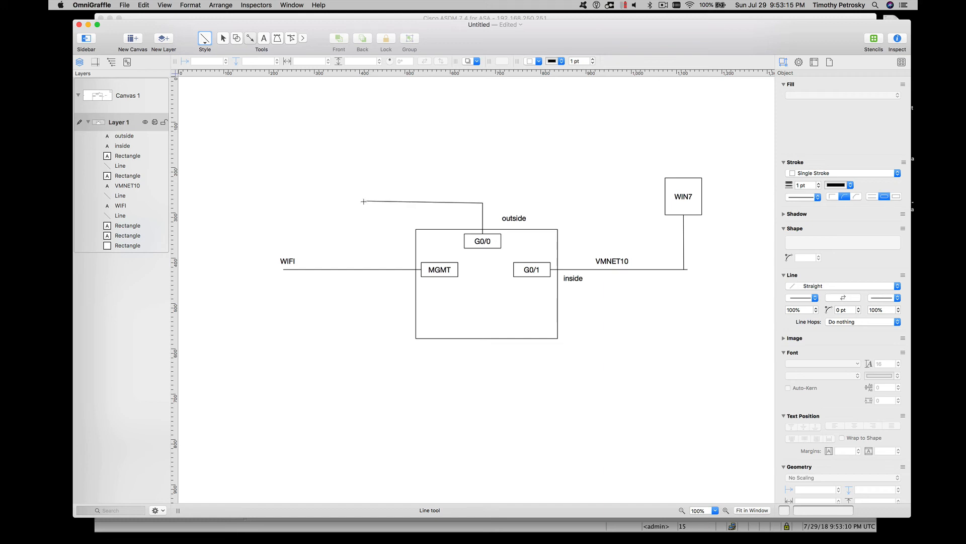
{"action": "left_click", "coordinate": [337, 204]}
{"action": "left_click", "coordinate": [338, 269]}
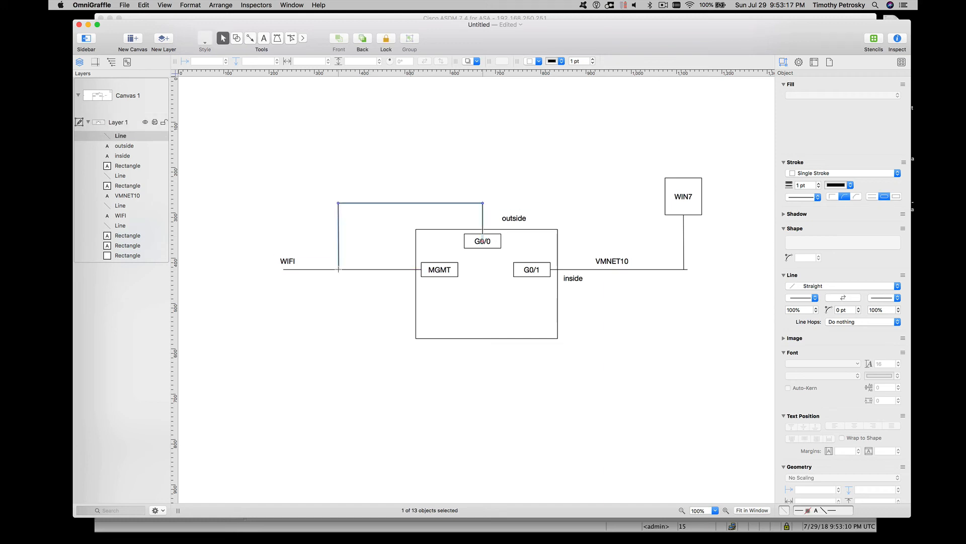
{"action": "left_click", "coordinate": [341, 340]}
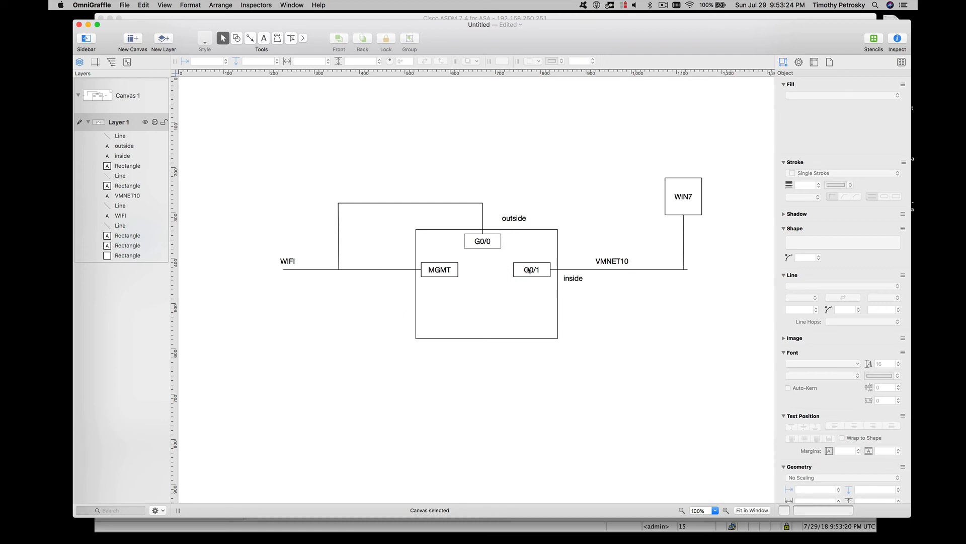
{"action": "left_click", "coordinate": [685, 202]}
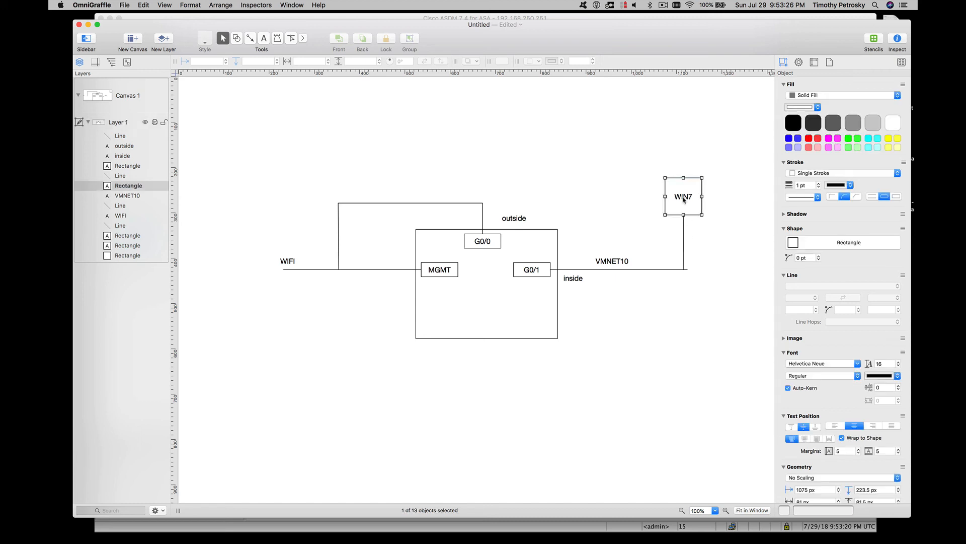
{"action": "left_click", "coordinate": [282, 260]}
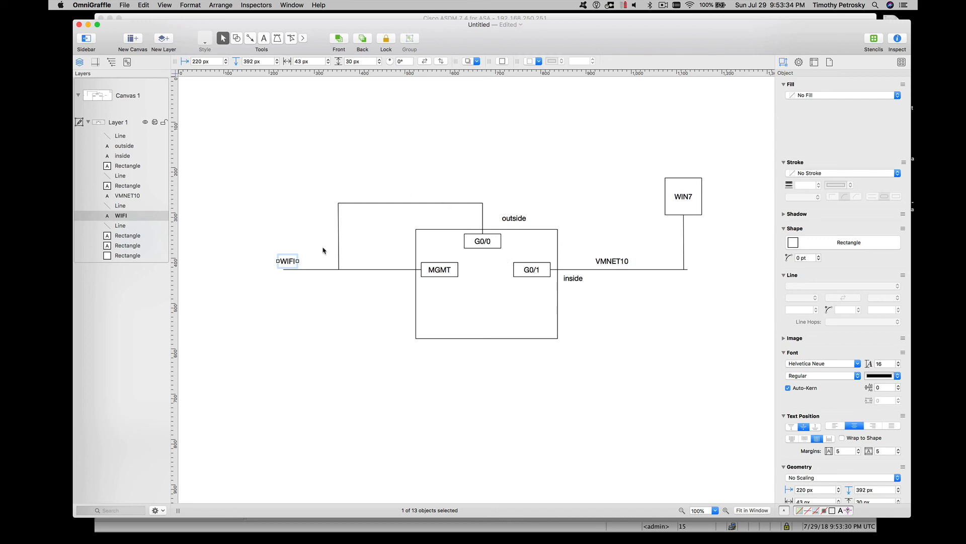
Switch to Cisco ASDM and display the interface list in the device setup configuration.
{"action": "key", "text": "super+Tab"}
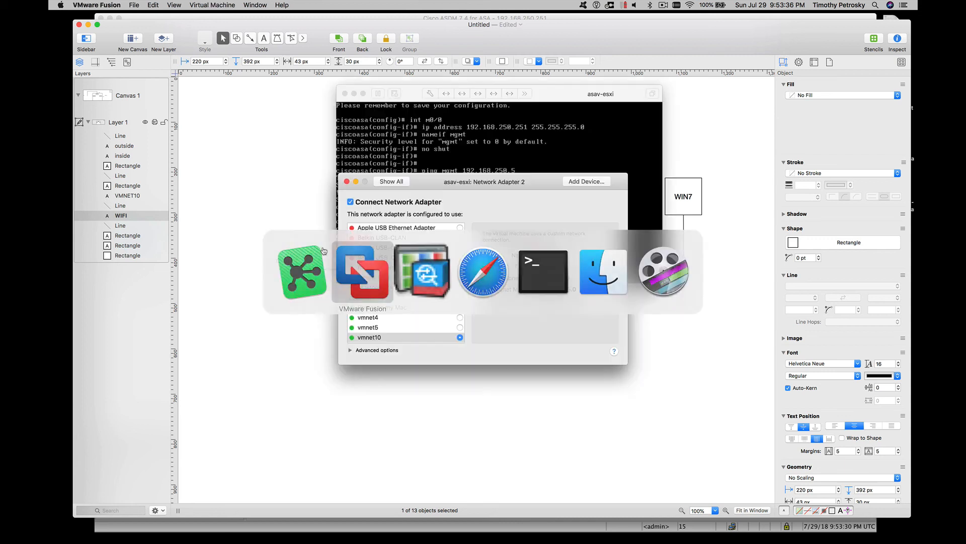
{"action": "key", "text": "super+Tab"}
{"action": "key", "text": "Tab"}
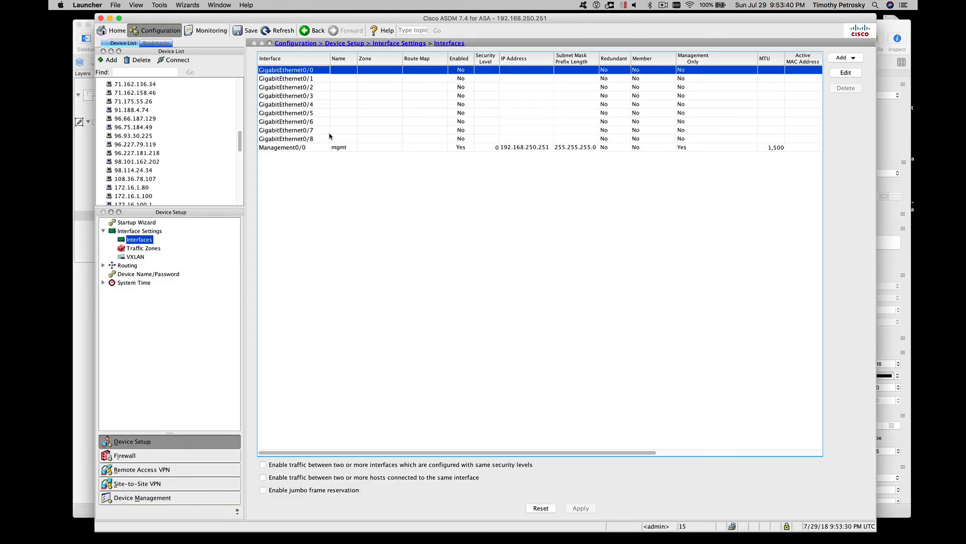
{"action": "left_click", "coordinate": [150, 457]}
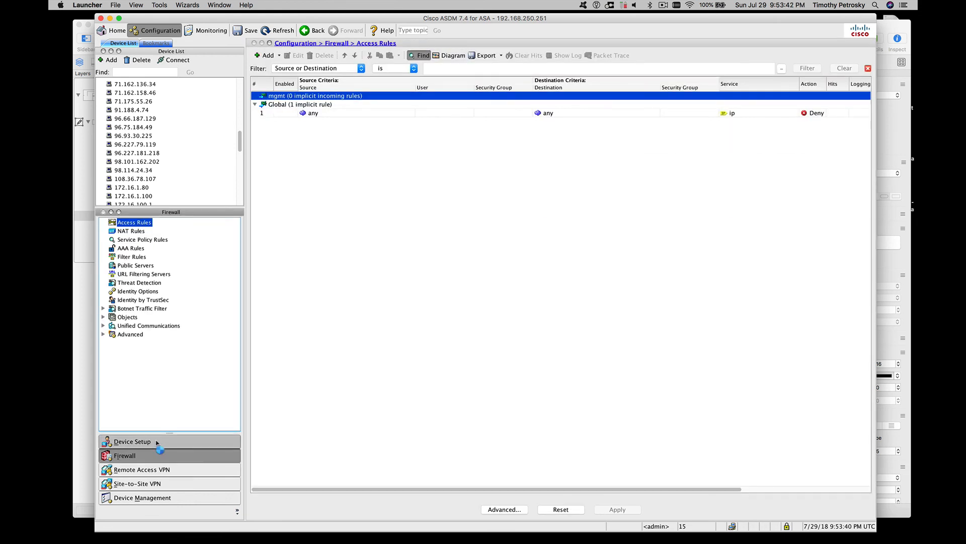
{"action": "left_click", "coordinate": [157, 442]}
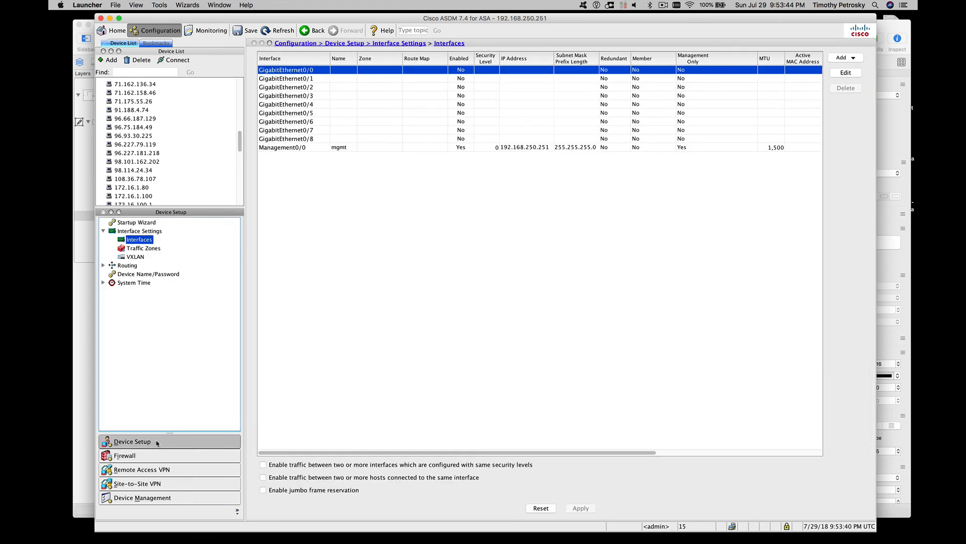